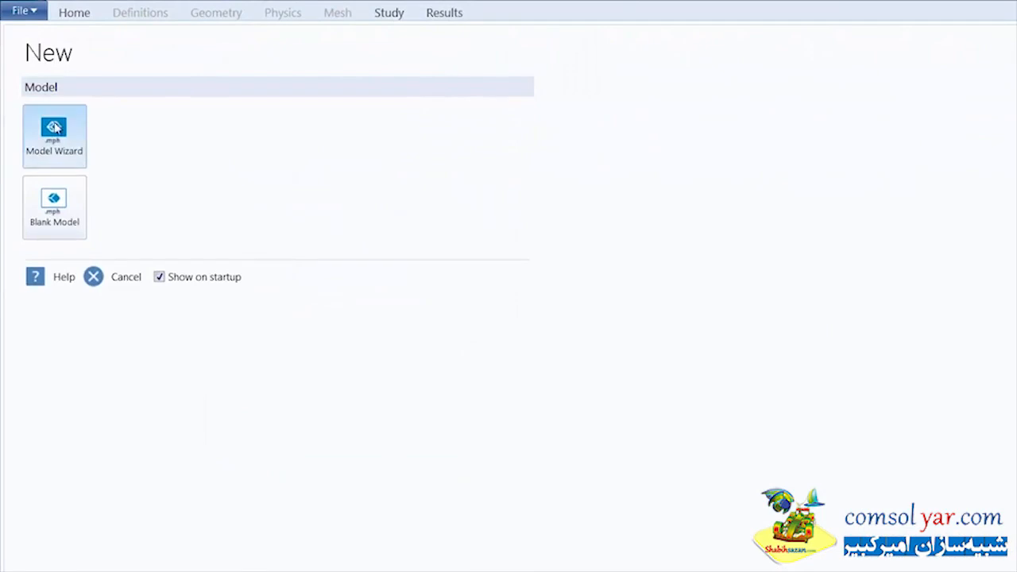
Step: Start a 3D model with the model wizard and add the Multibody Dynamics physics from Structural Mechanics
click(54, 129)
click(56, 132)
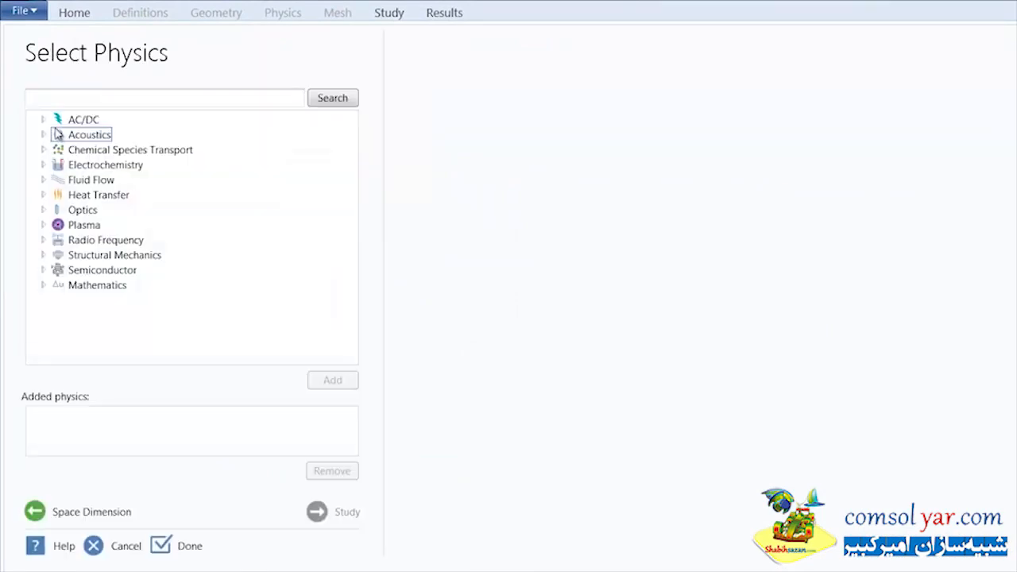
click(43, 255)
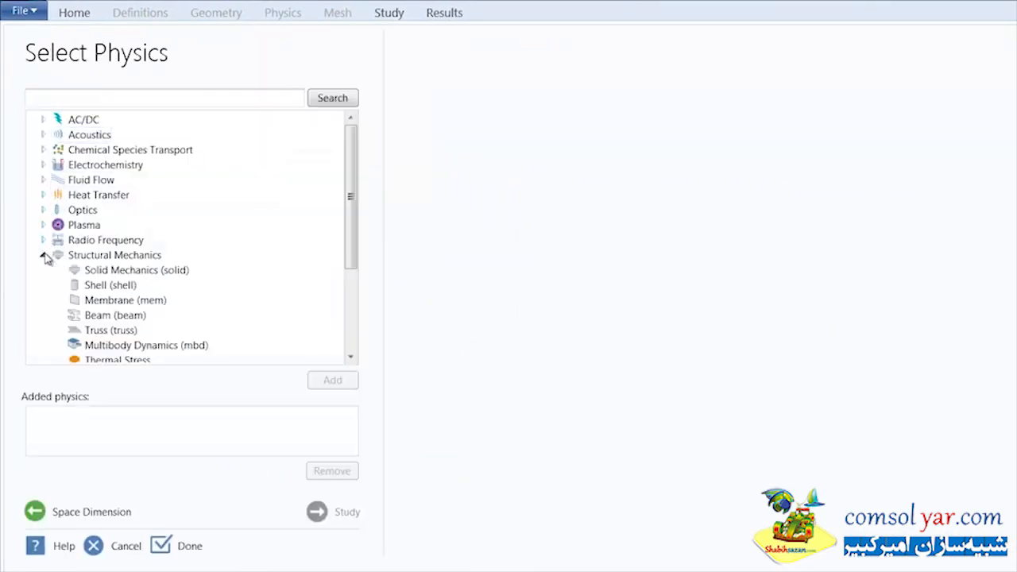
click(109, 346)
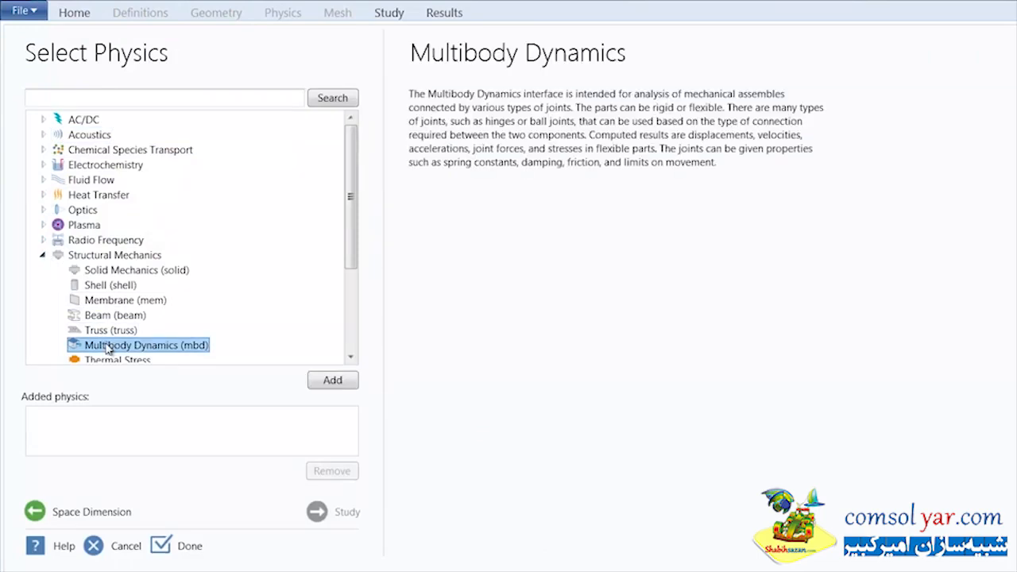
click(329, 387)
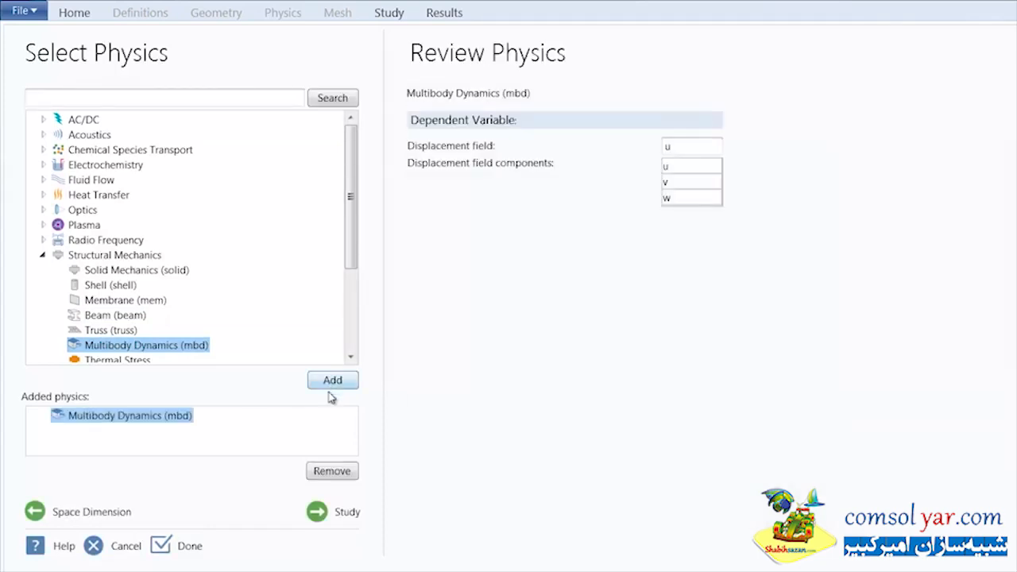
Step: Choose a Time Dependent study for the model and finish the wizard
click(346, 513)
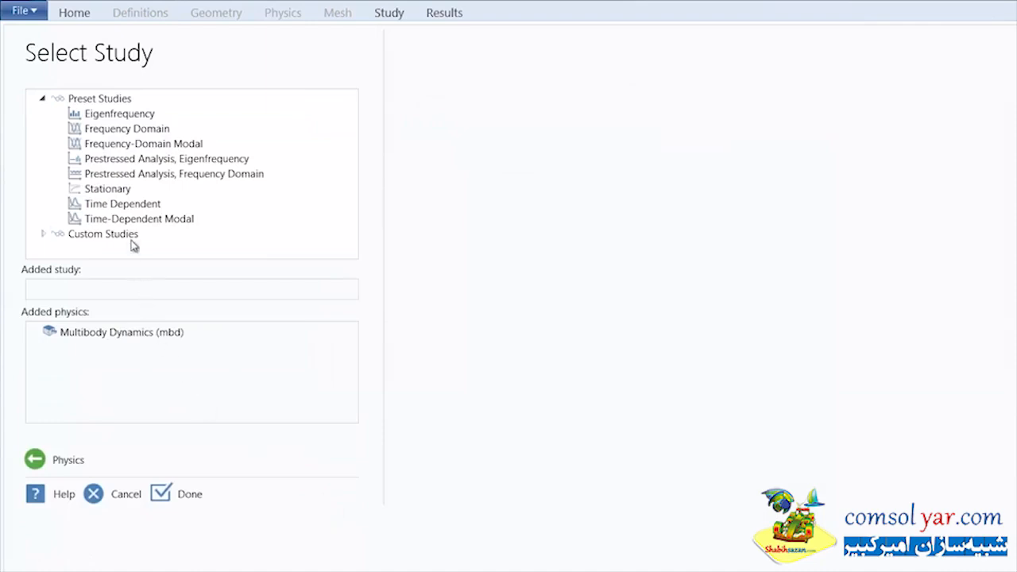
click(126, 207)
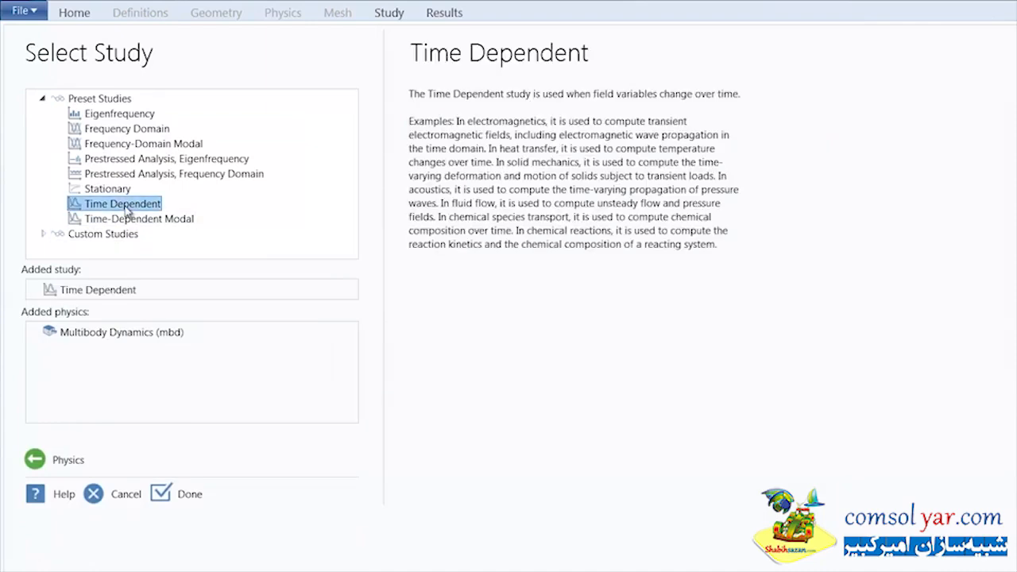
click(163, 496)
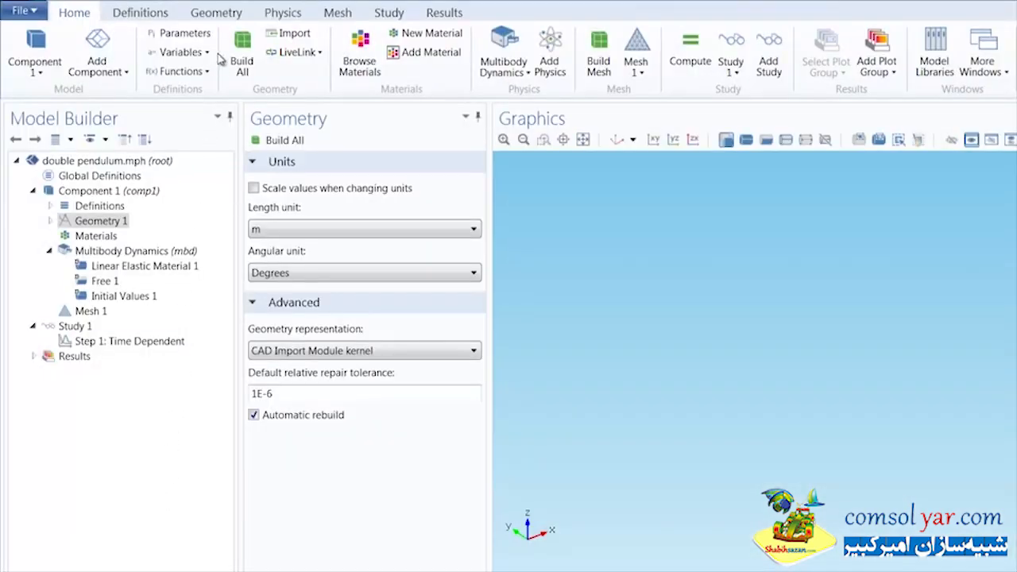
Step: Insert the geometry sequence from the double pendulum model file in Tutorial_Models and build everything through Form Assembly
click(221, 17)
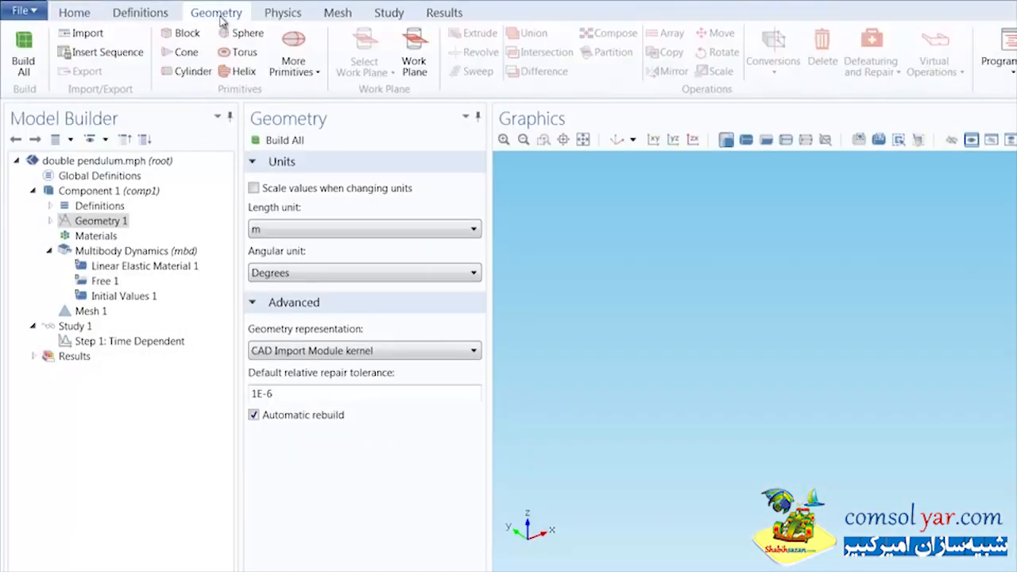
click(109, 54)
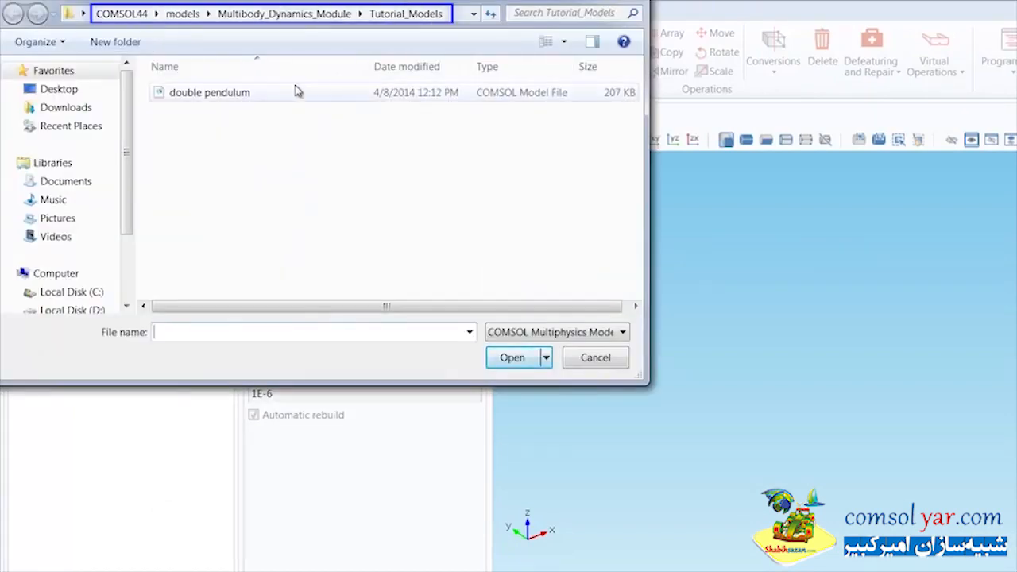
click(296, 91)
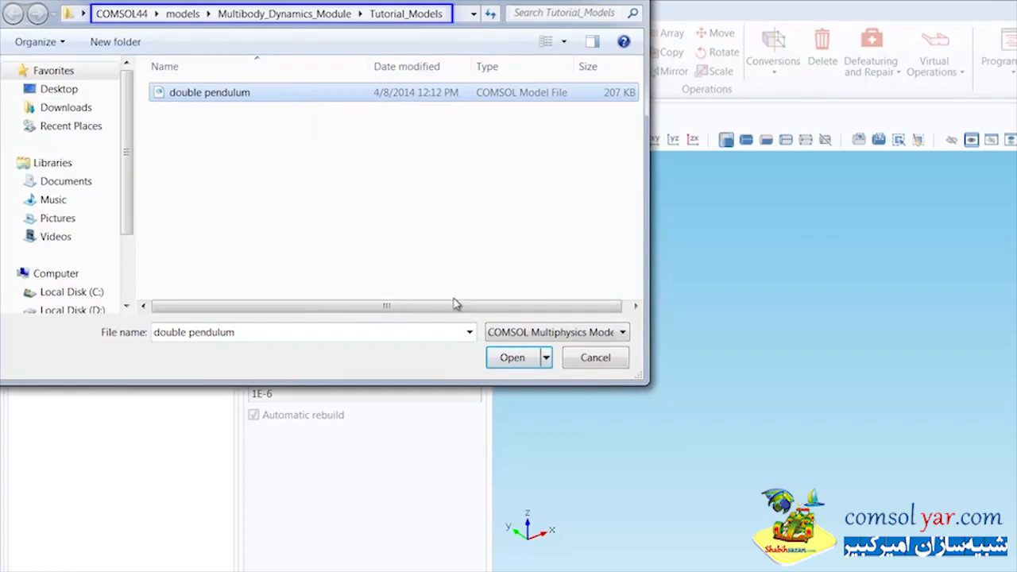
click(514, 358)
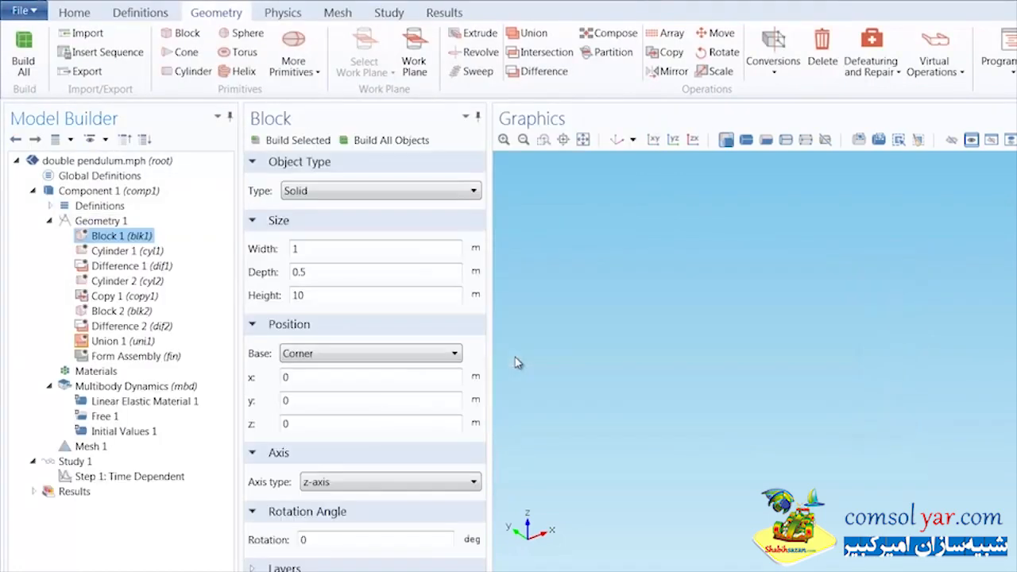
click(137, 359)
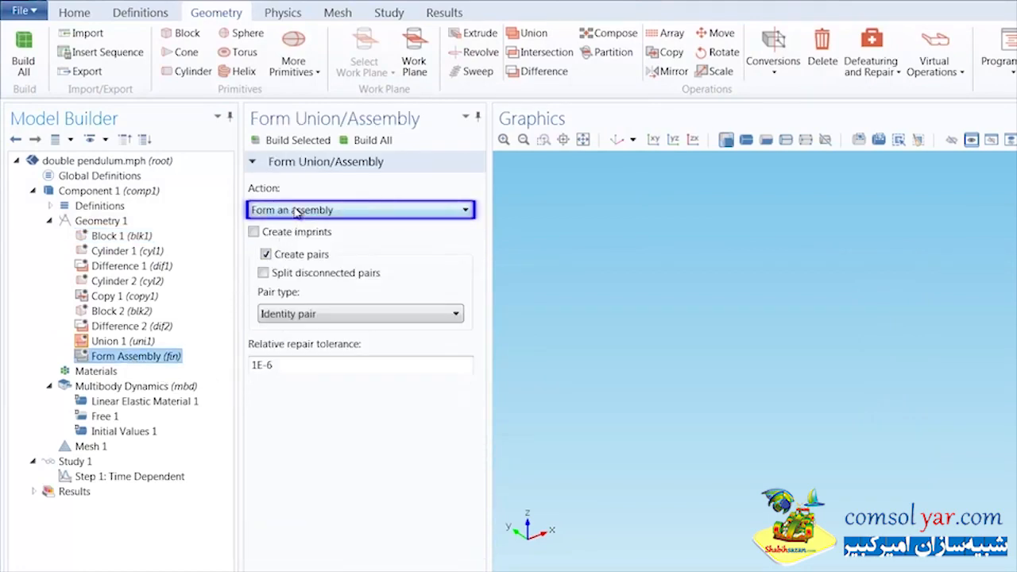
click(26, 65)
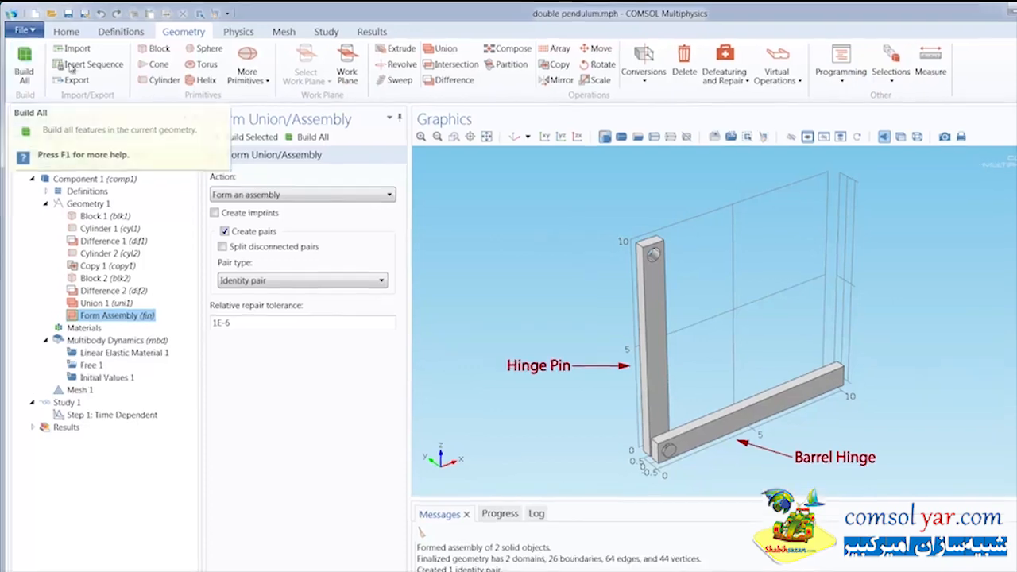
Step: Add an explicit selection to the definitions and hide the horizontal barrel hinge arm to expose the pin
click(119, 32)
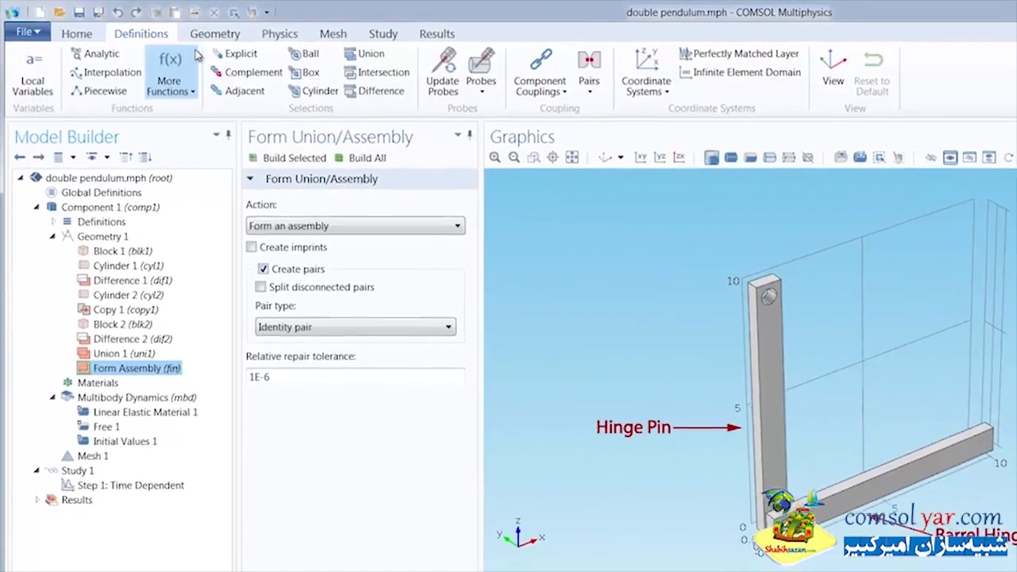
click(224, 56)
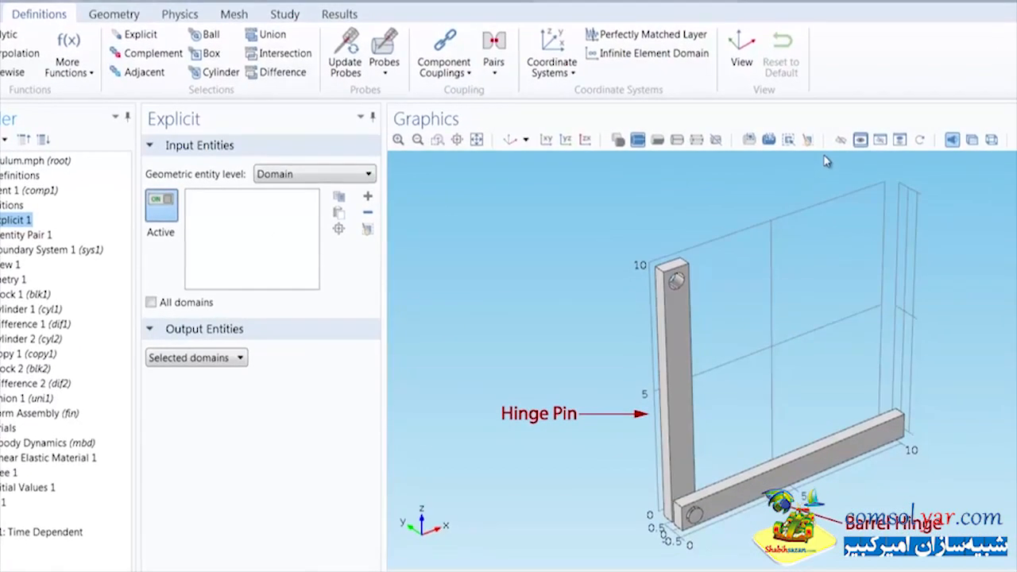
click(841, 139)
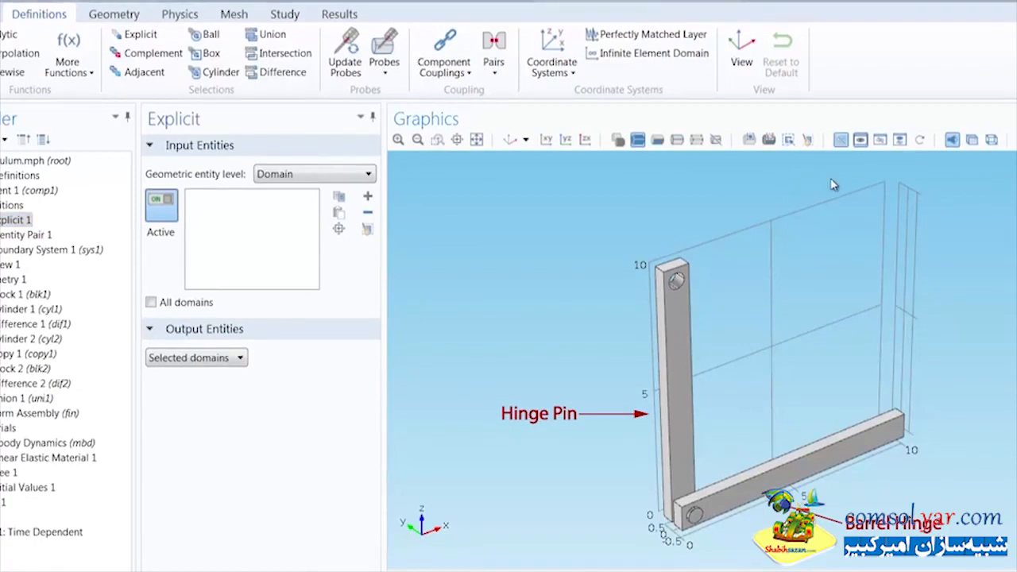
click(767, 474)
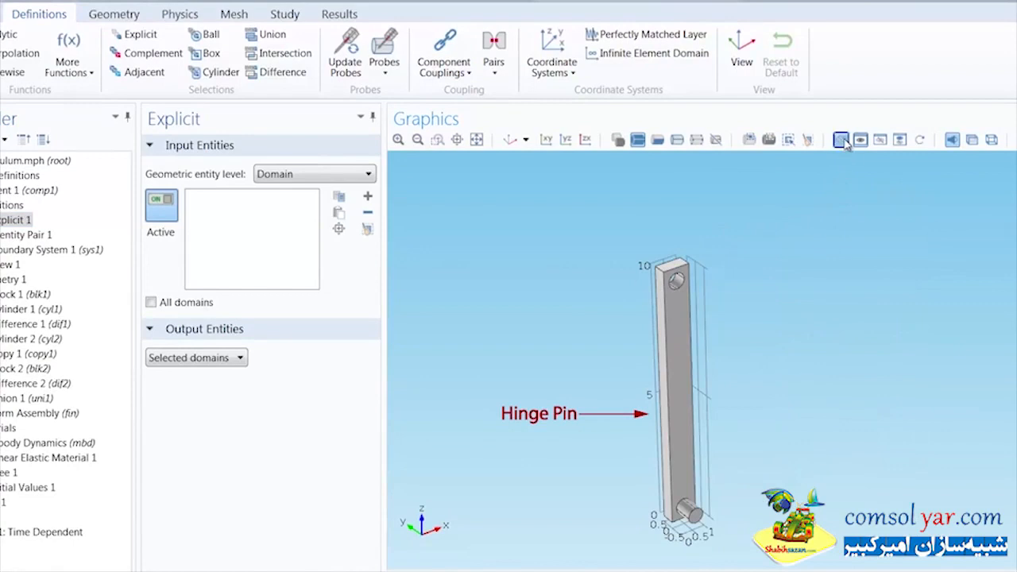
Step: Set the selection to boundary level and pick the hinge pin's cylindrical surface, grouped by continuous tangent
click(300, 175)
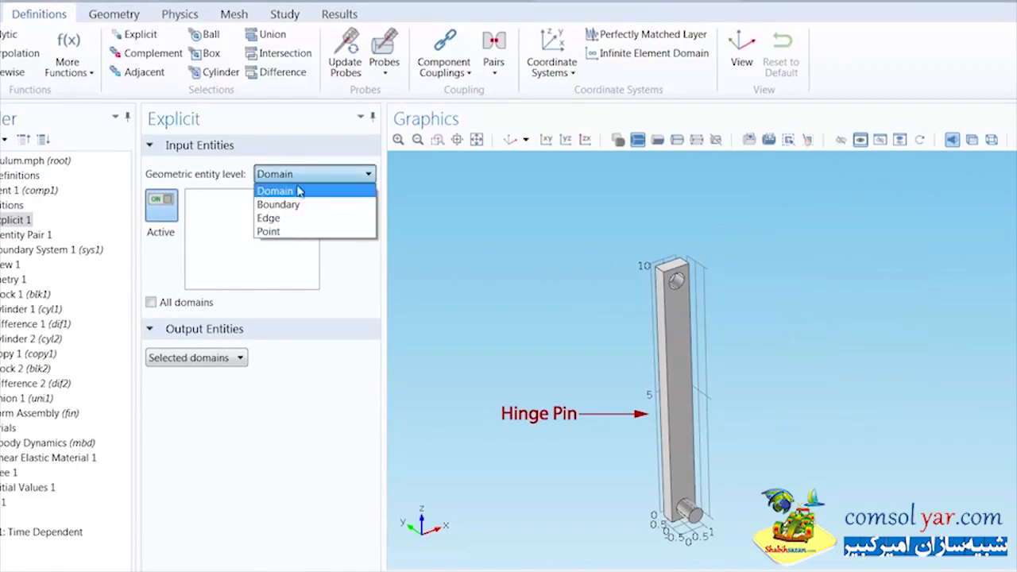
click(300, 205)
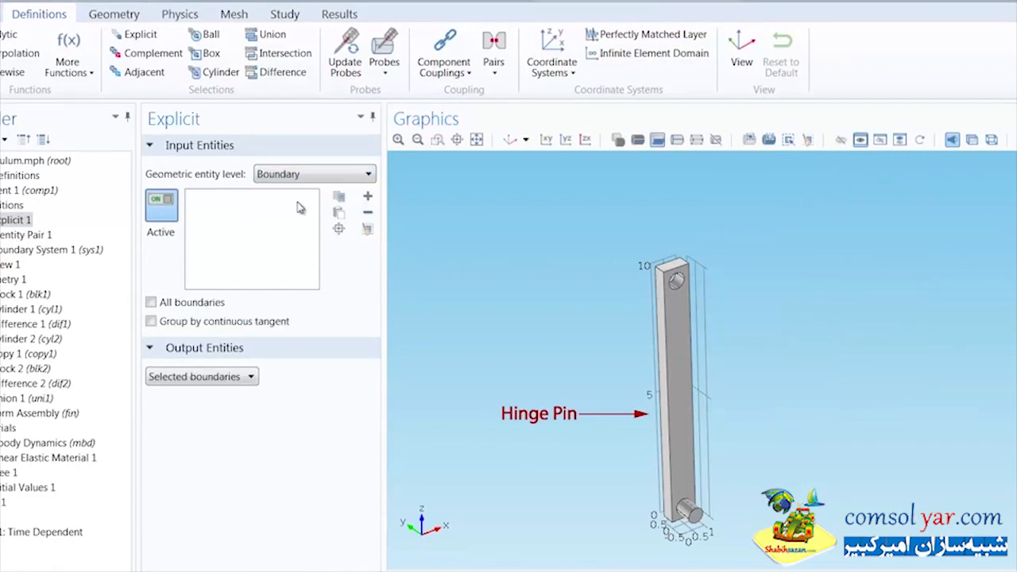
click(684, 510)
click(152, 321)
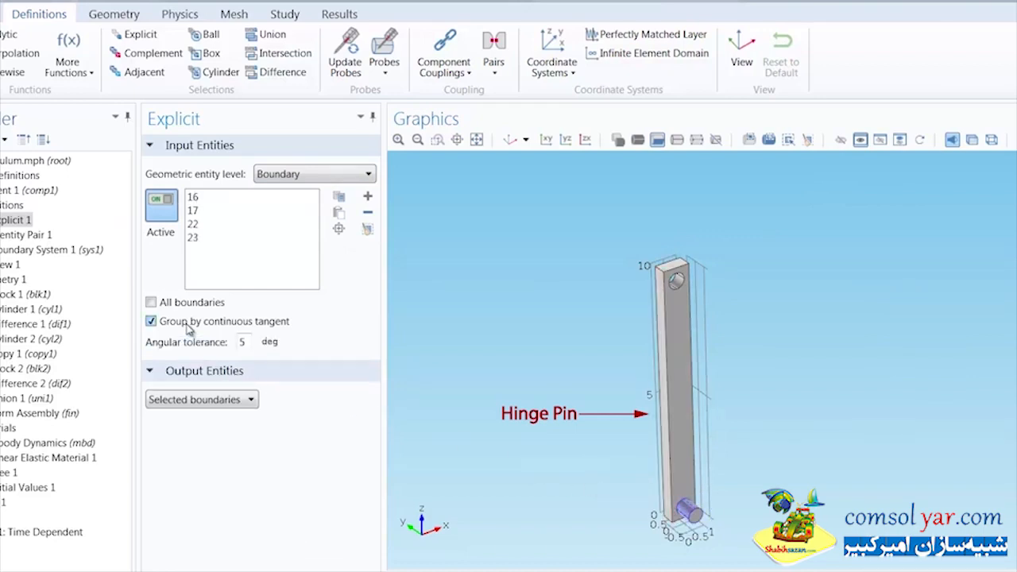
Step: Add a second explicit selection, restore the hidden arm, and hide the vertical hinge pin arm instead
click(141, 36)
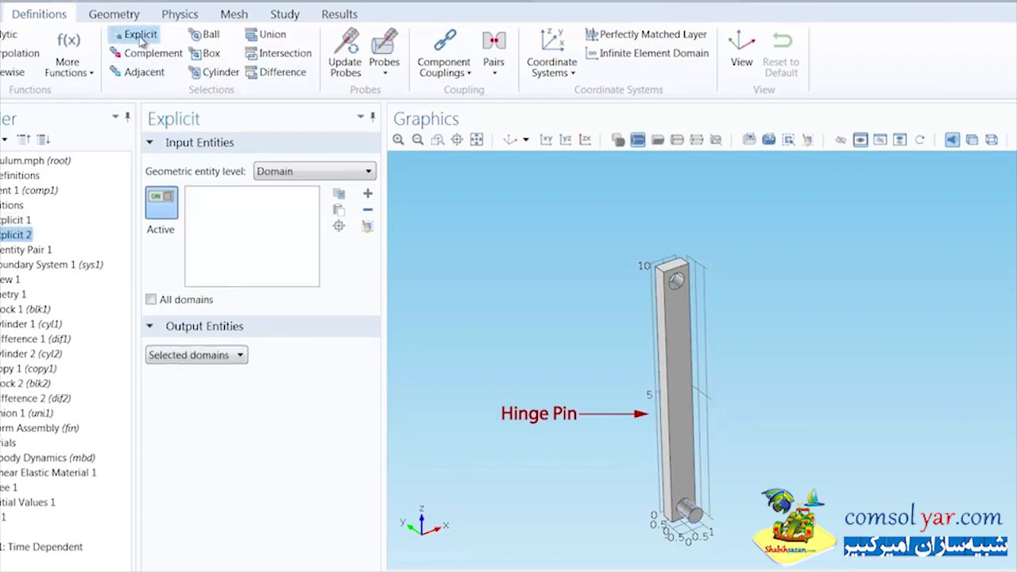
click(920, 140)
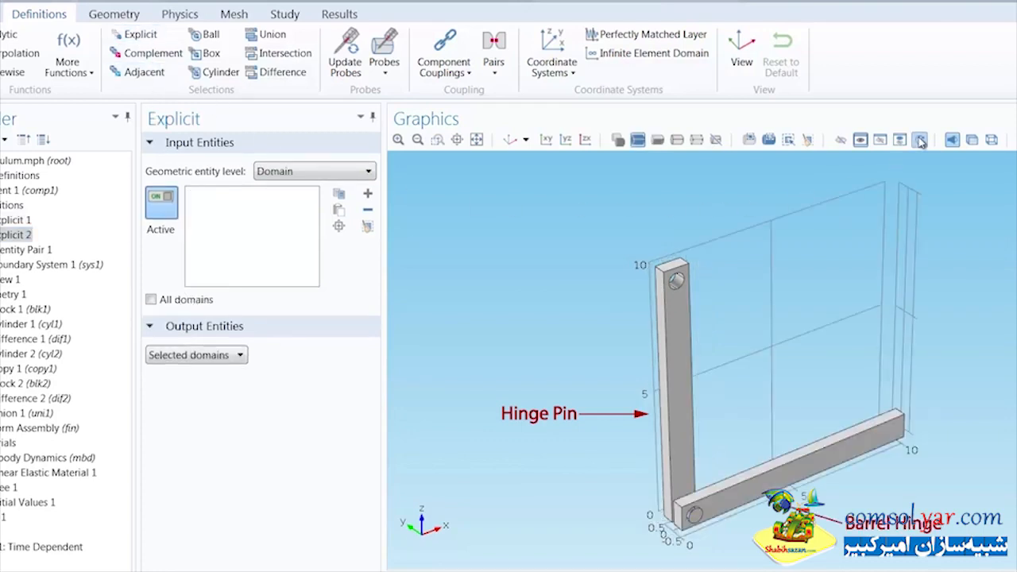
click(841, 140)
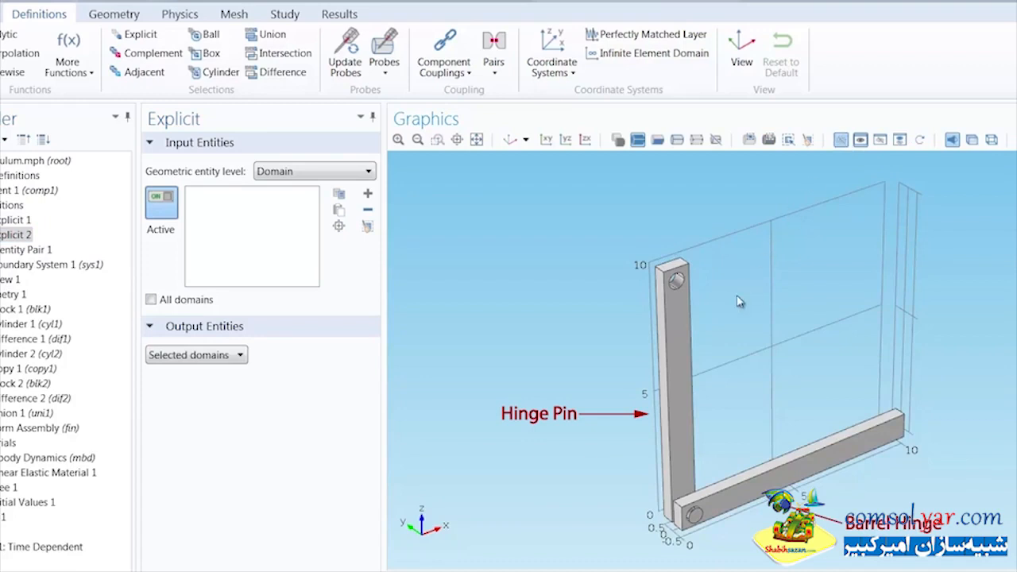
click(689, 380)
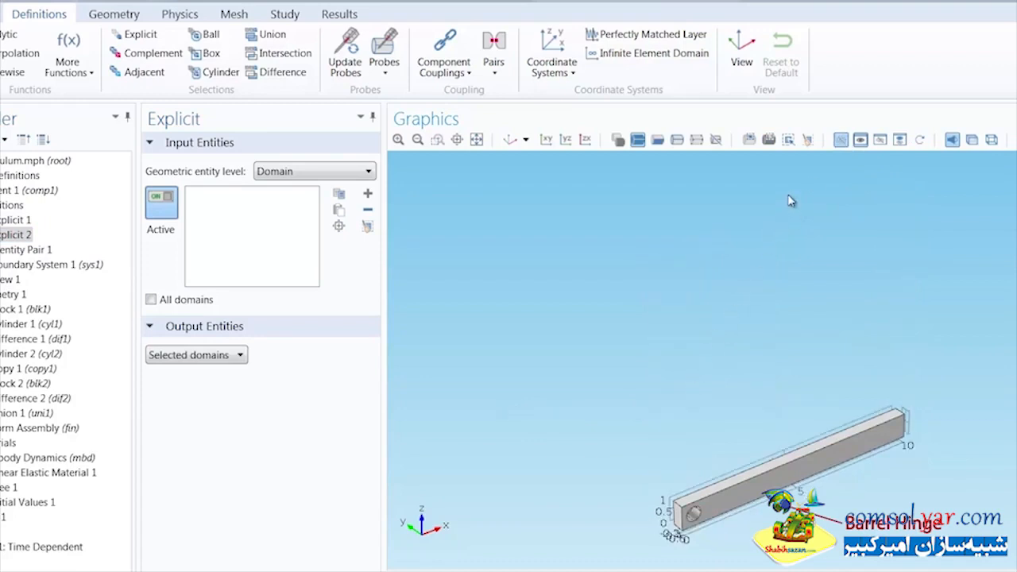
click(840, 141)
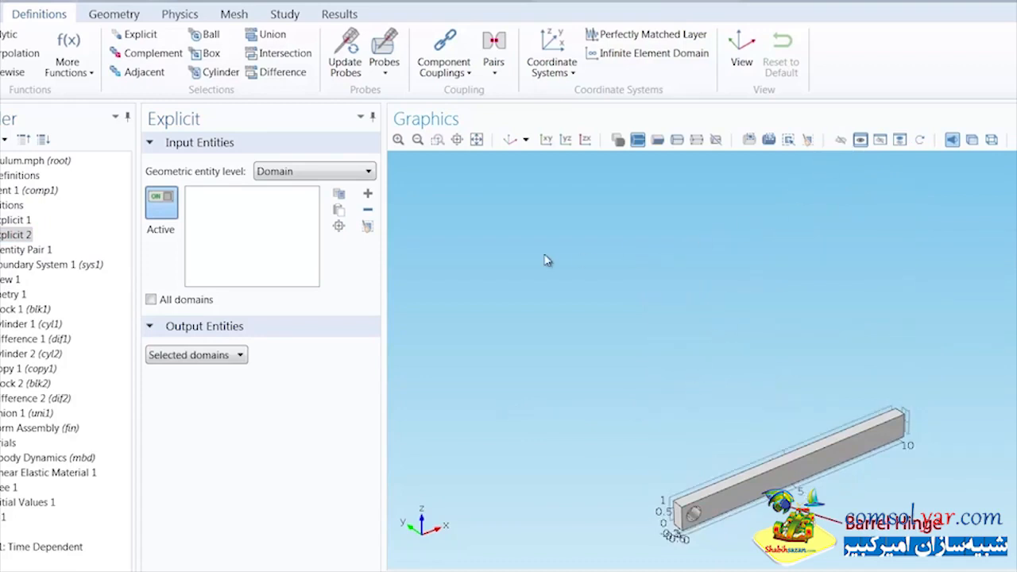
Step: Set the second selection to boundary level and pick the horizontal arm's hole surface, grouped by continuous tangent
click(337, 177)
click(339, 200)
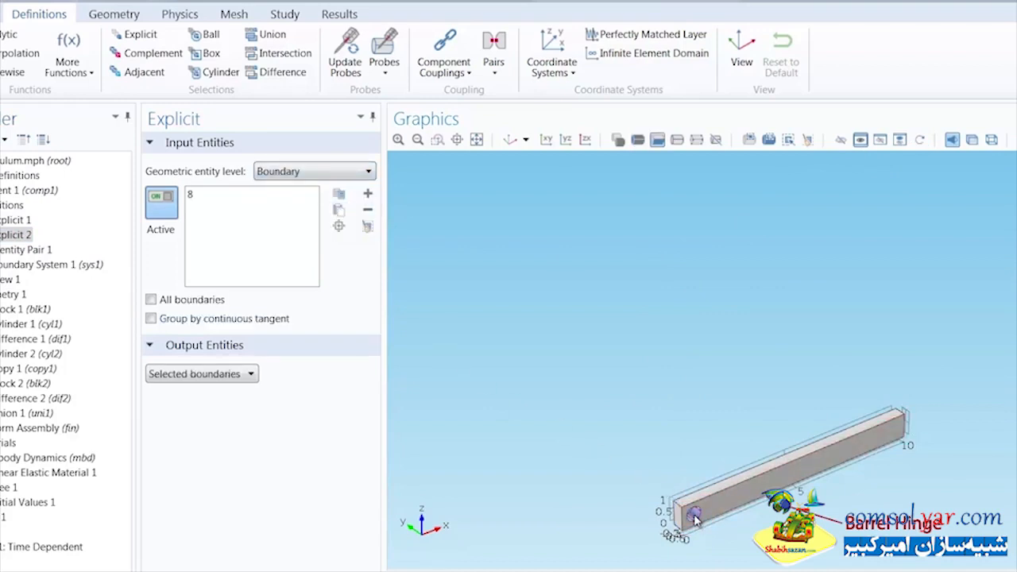
click(186, 322)
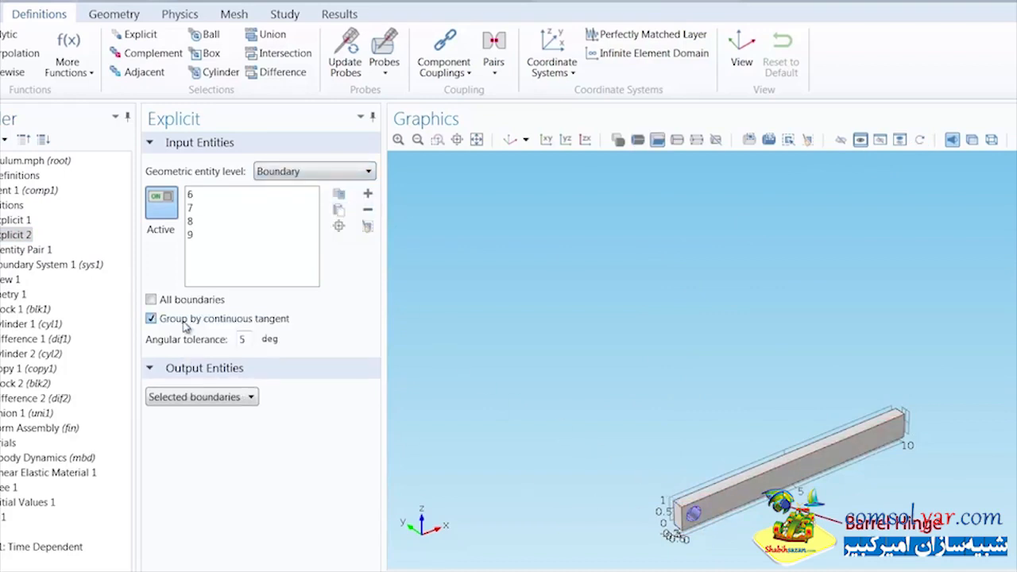
Step: With both arms shown, create a third explicit boundary selection of the vertical arm's upper hole surface, grouped by continuous tangent
click(139, 37)
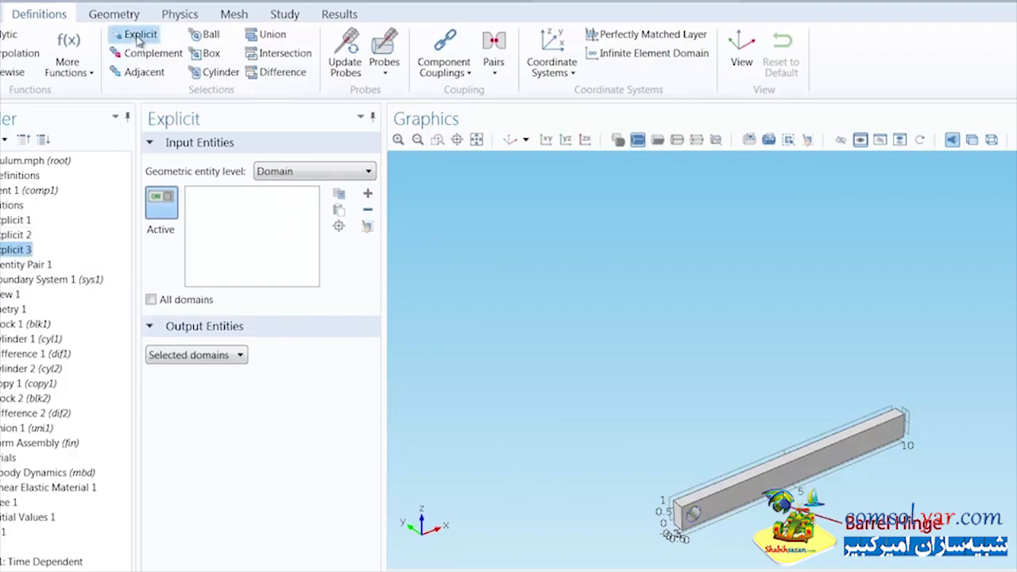
click(919, 141)
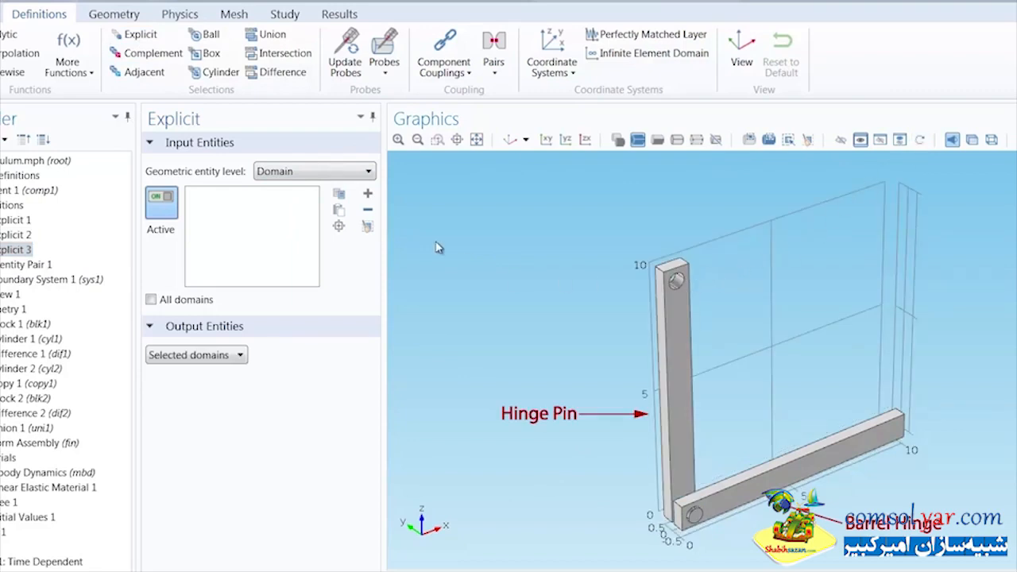
click(308, 174)
click(308, 199)
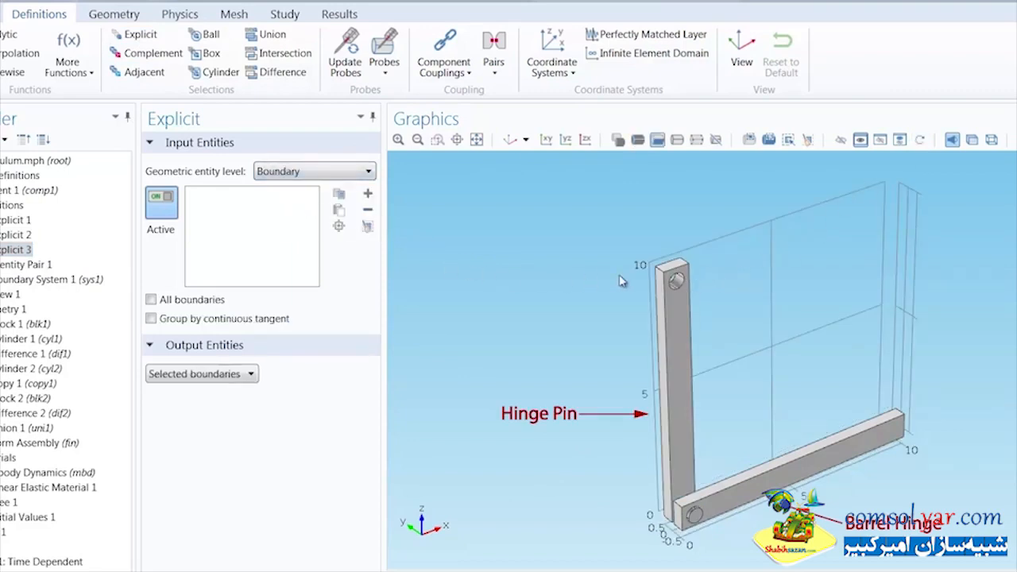
click(677, 284)
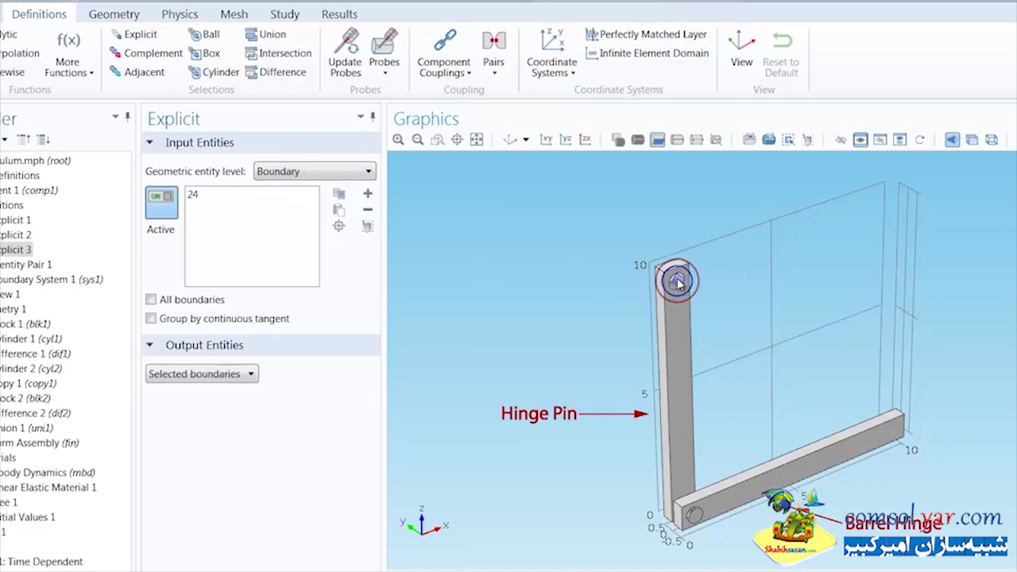
click(219, 320)
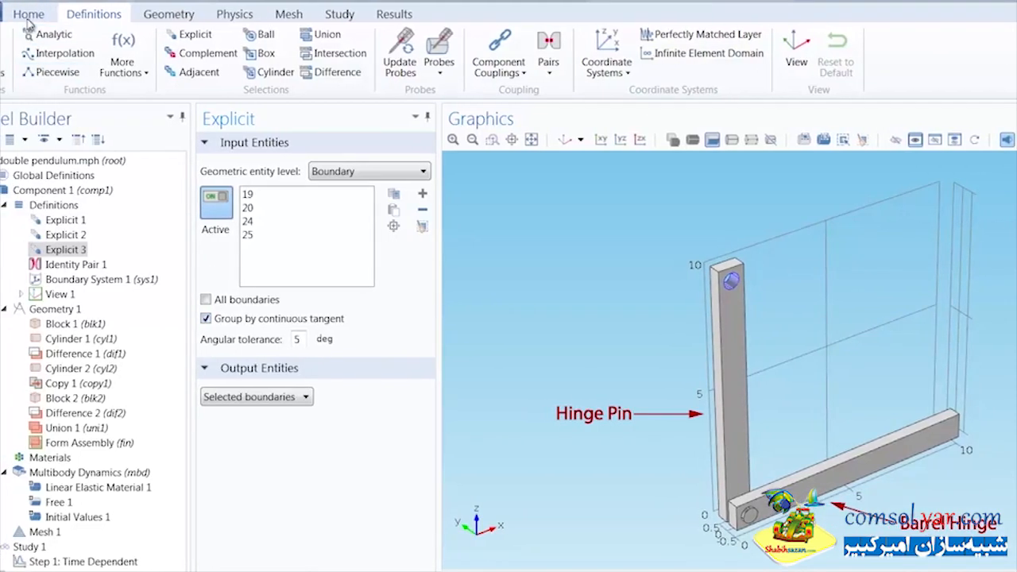
Step: Add the built-in Aluminum material to the component
click(27, 16)
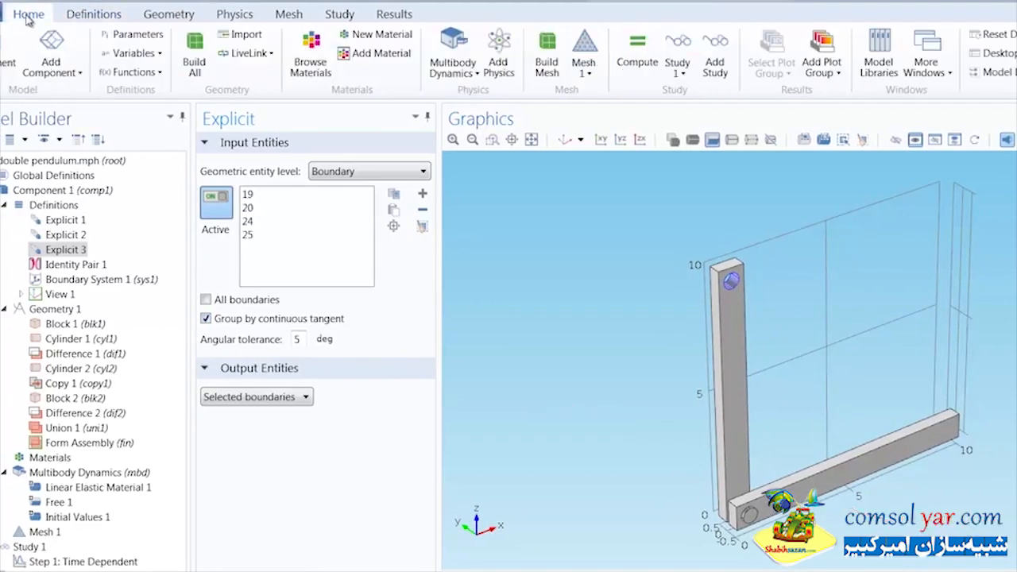
click(395, 56)
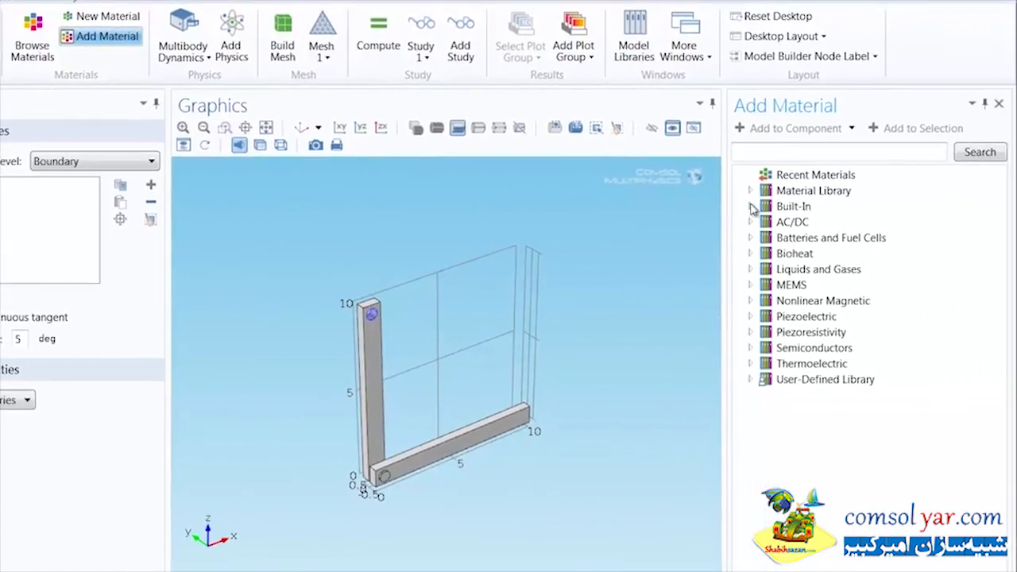
click(752, 207)
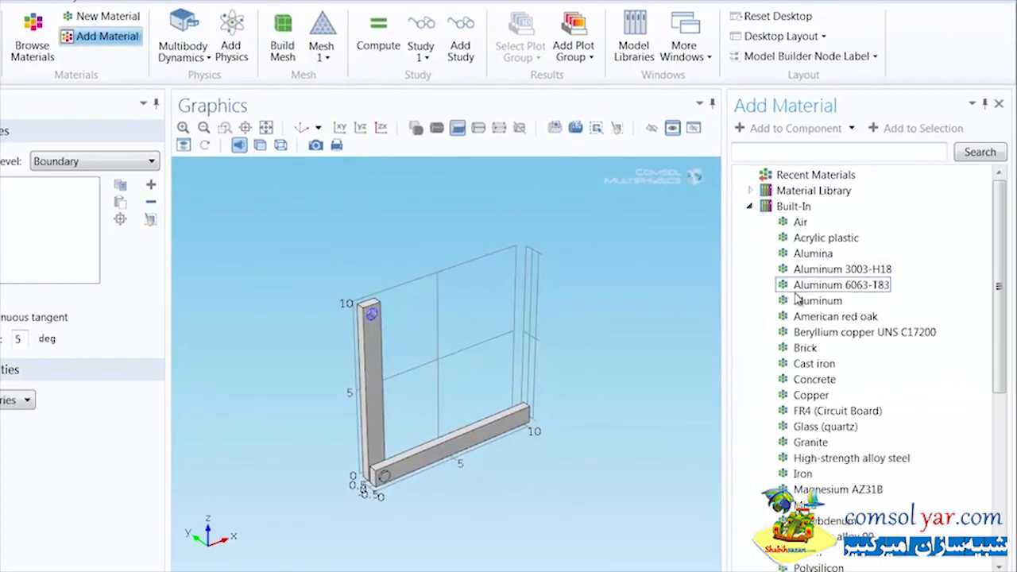
click(798, 302)
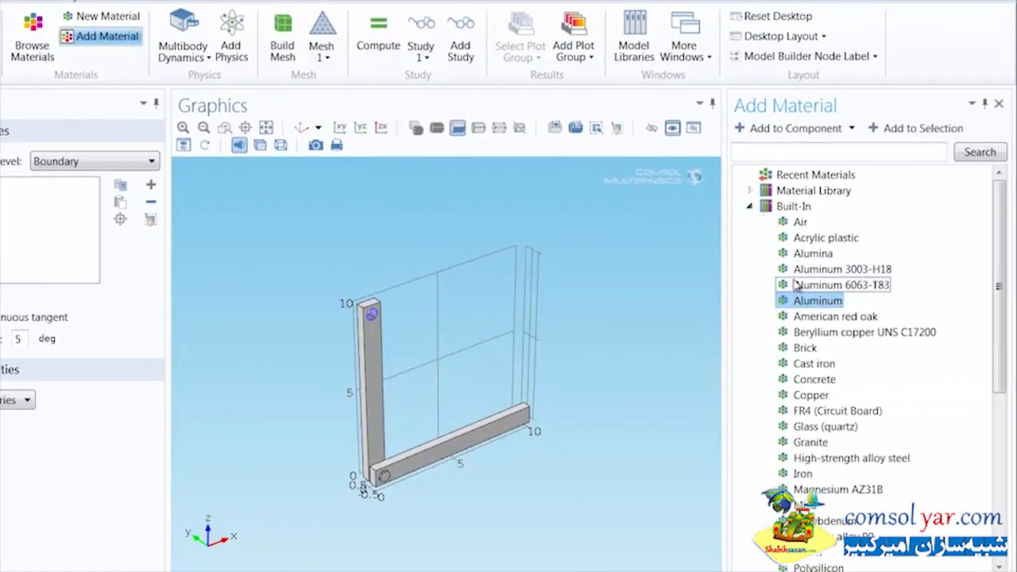
click(771, 129)
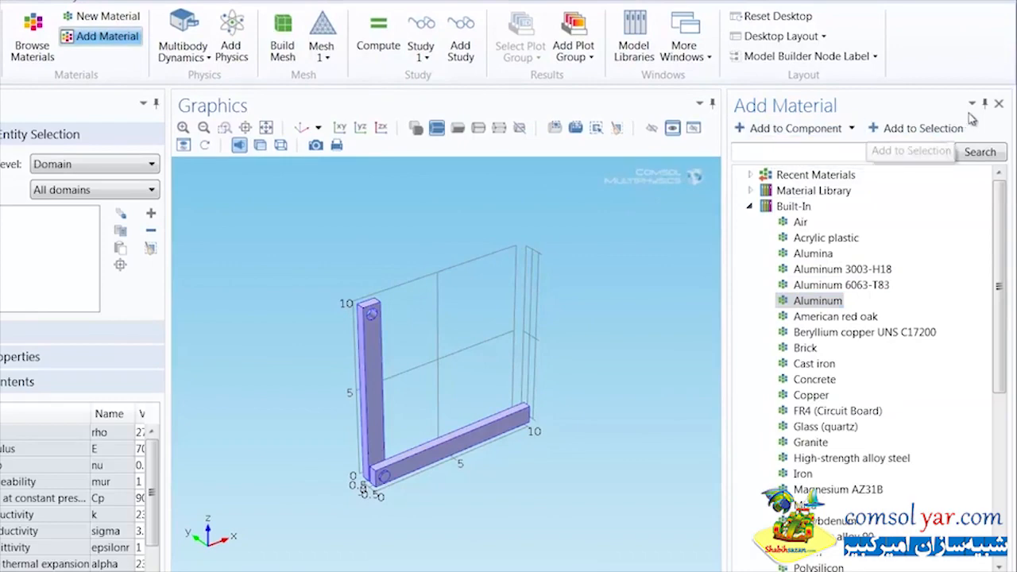
click(998, 106)
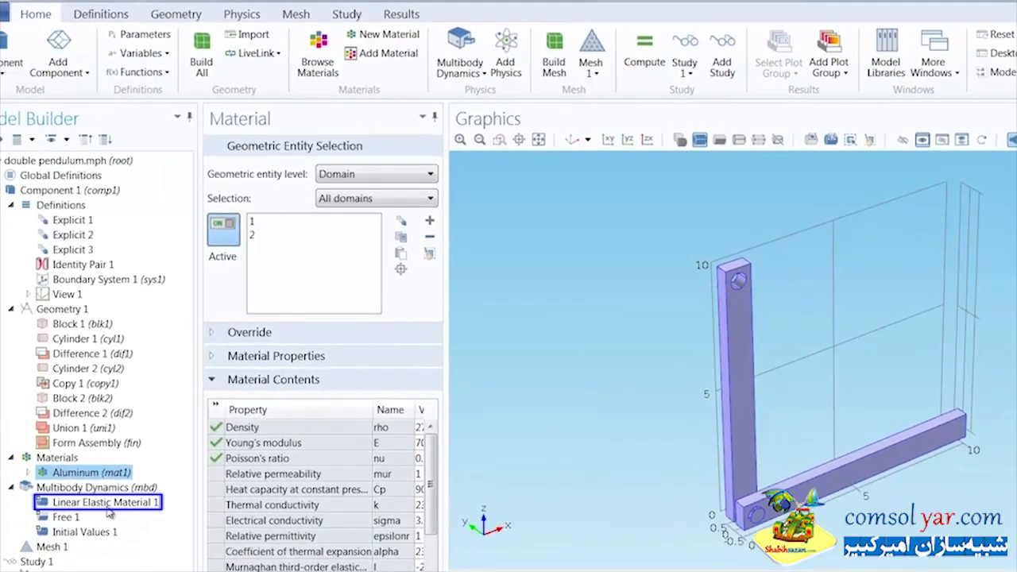
Step: Review the Linear Elastic Material settings and add a boundary Attachment using the Explicit 1 selection
click(108, 508)
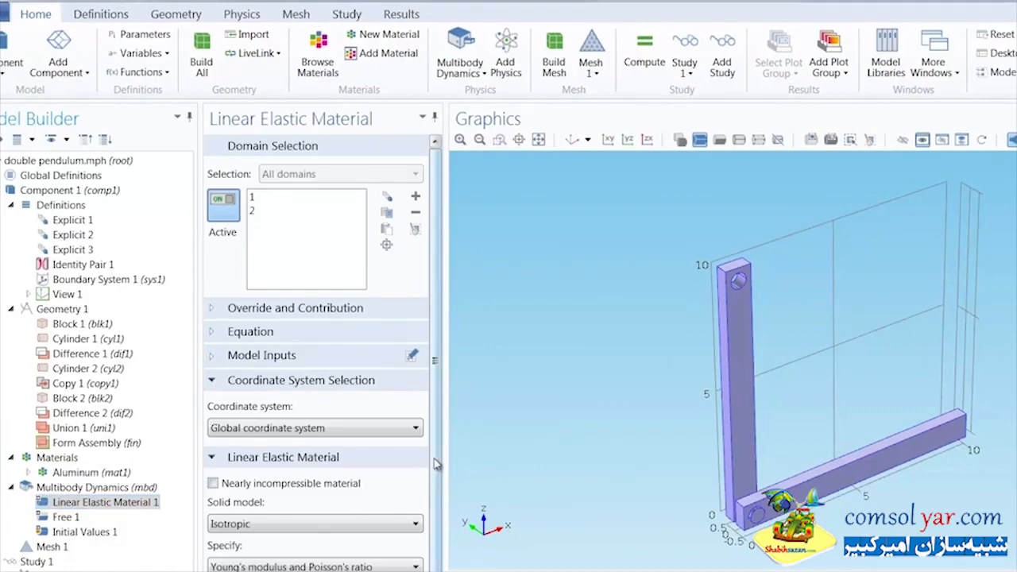
drag(436, 465, 446, 442)
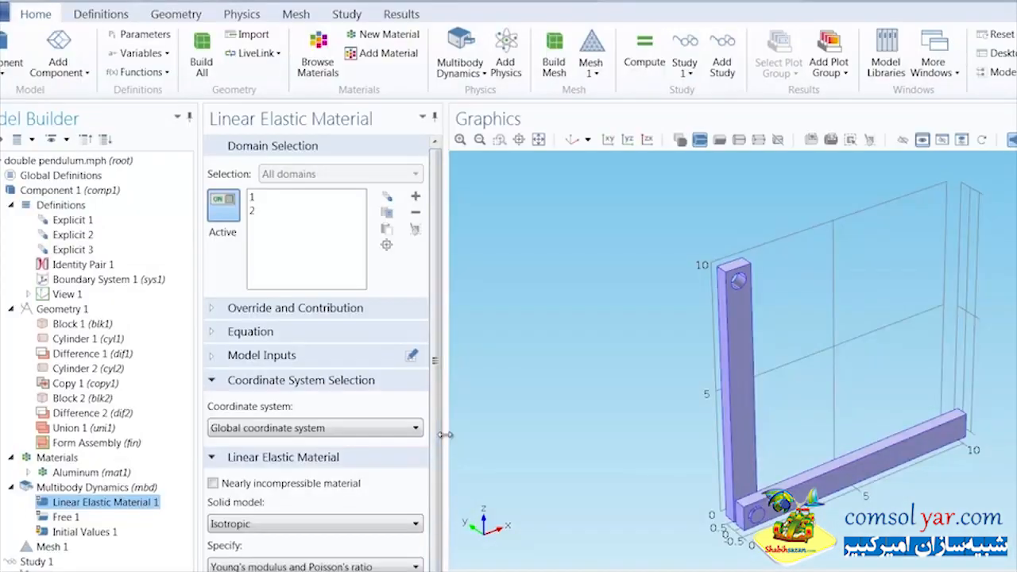
click(247, 19)
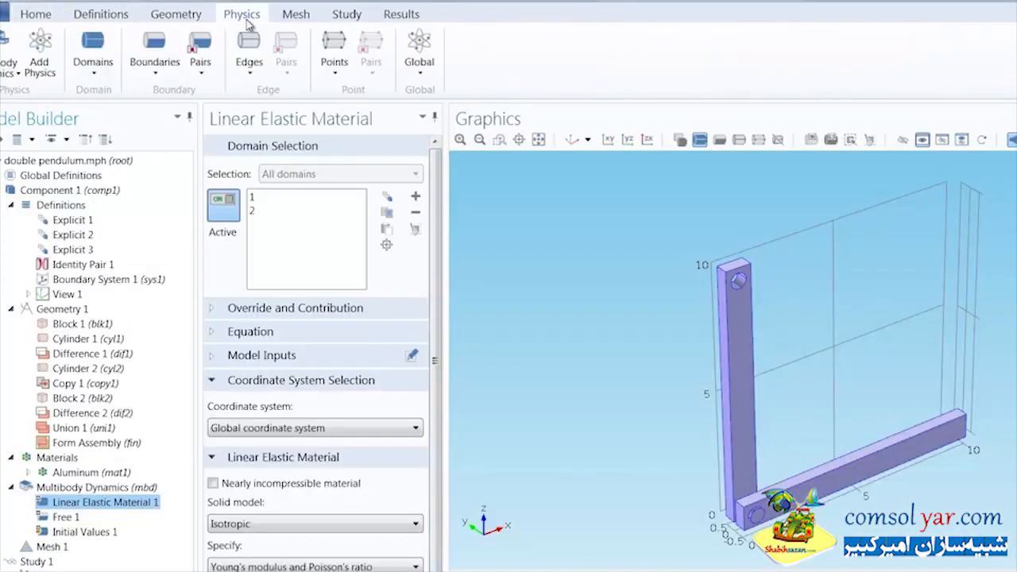
click(151, 60)
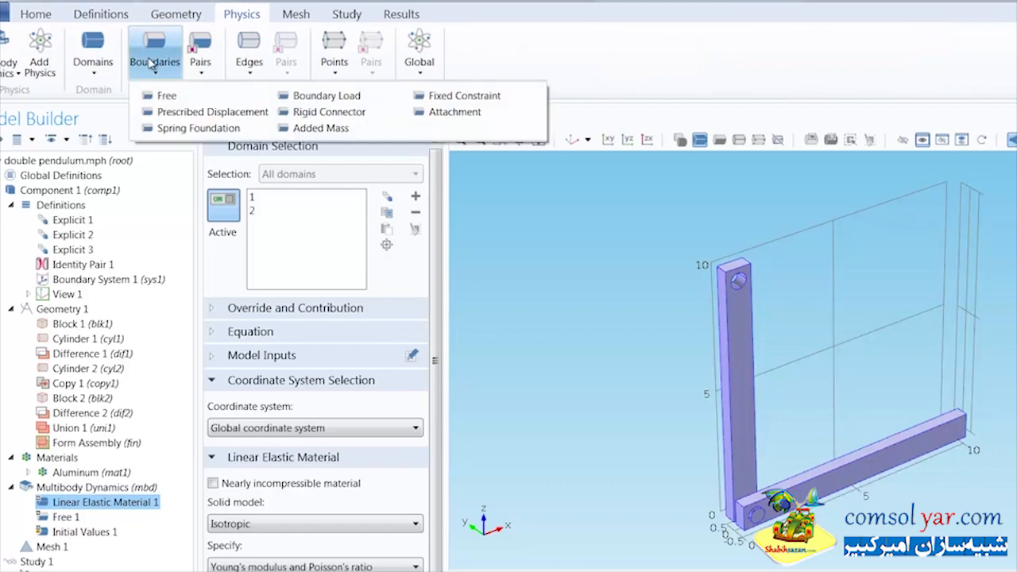
click(445, 112)
click(322, 175)
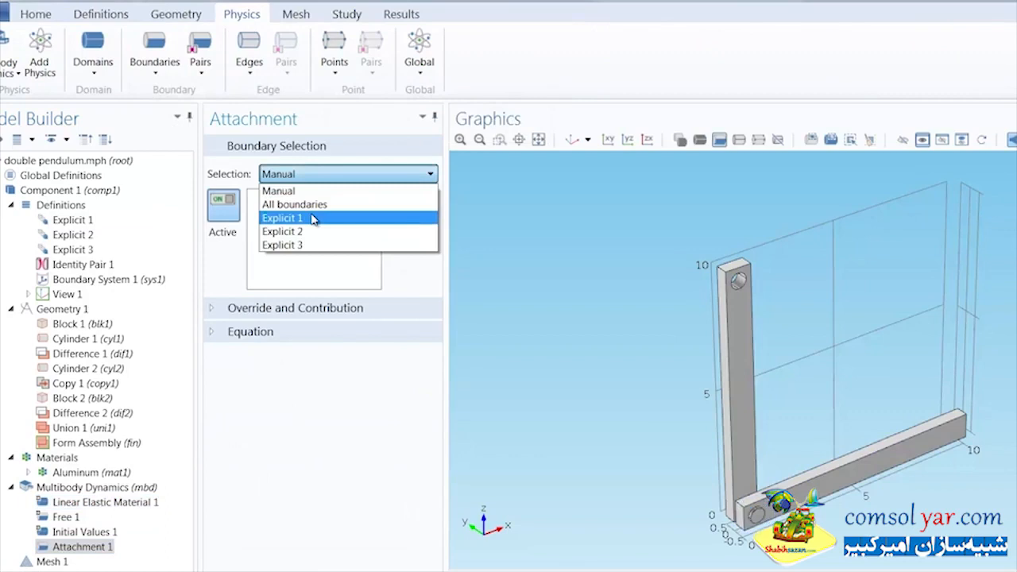
click(312, 218)
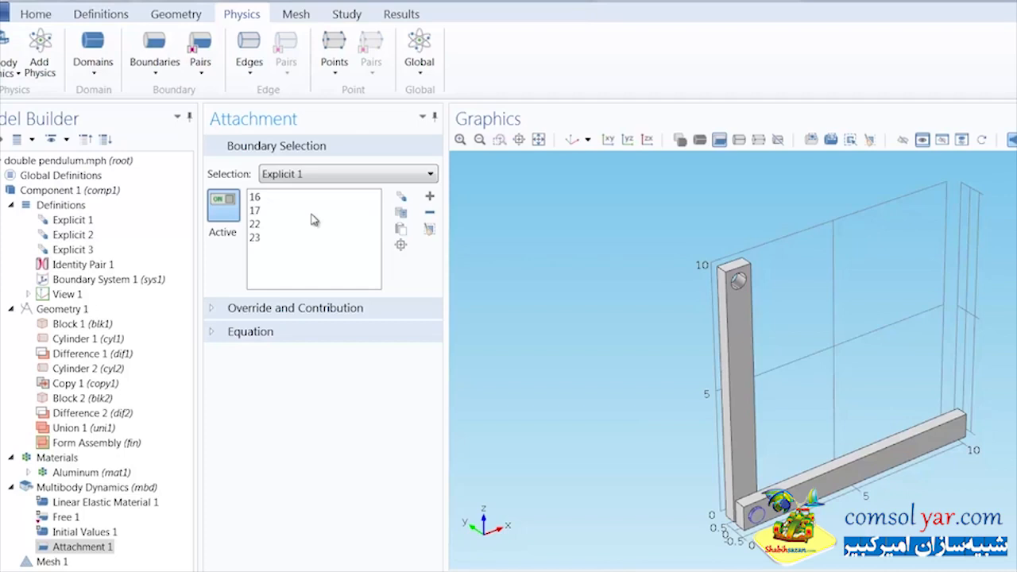
Step: Add a second boundary Attachment using the Explicit 2 selection
click(156, 67)
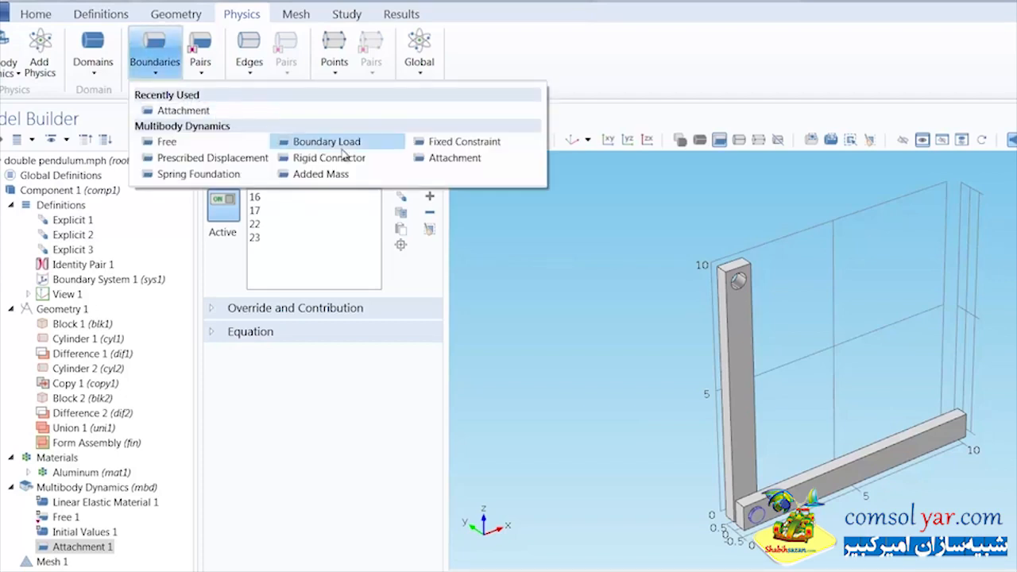
click(454, 157)
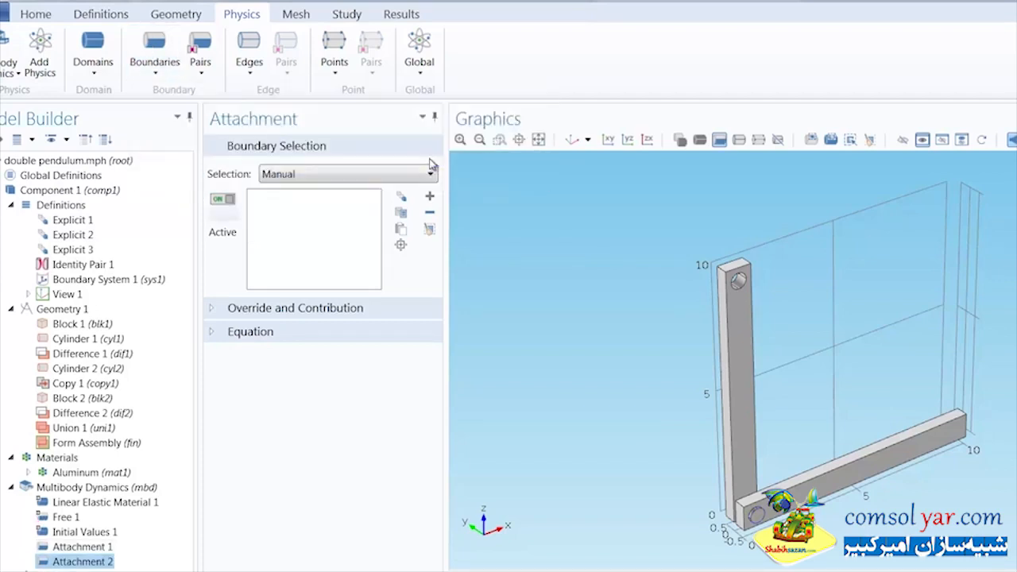
click(298, 176)
click(300, 229)
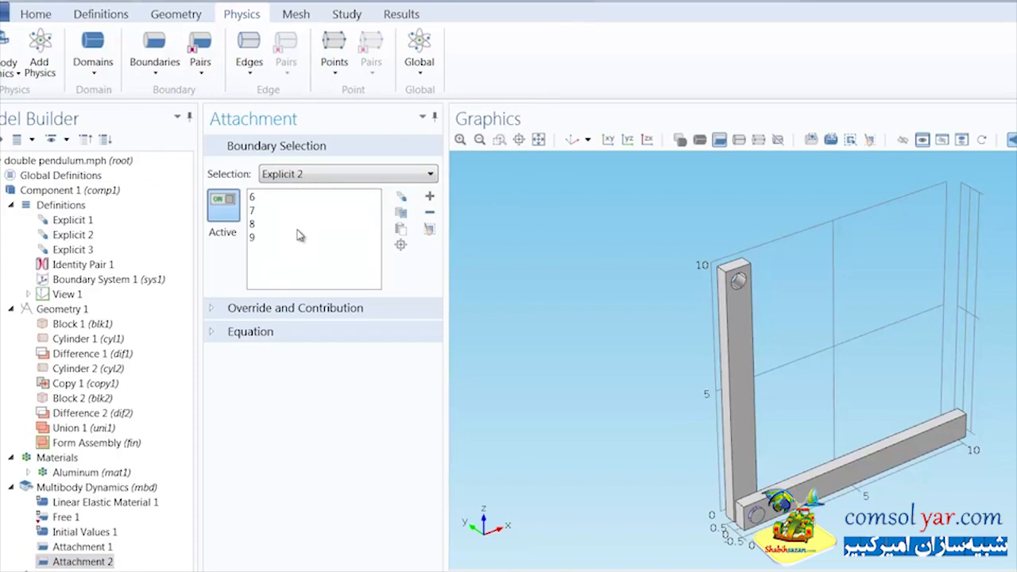
Step: Add a Hinge Joint with Attachment 1 as its source and Attachment 2 as its destination
click(412, 53)
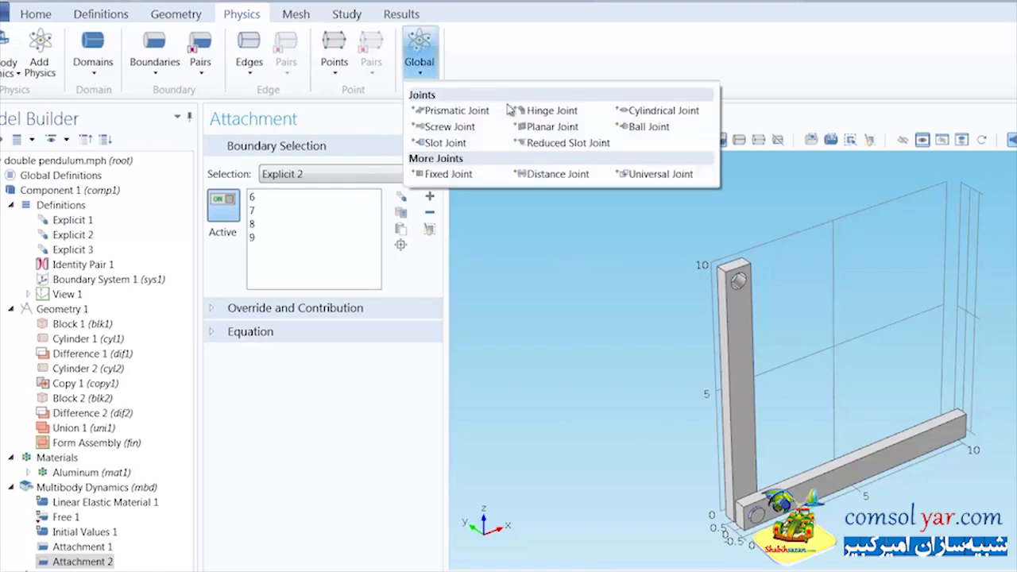
click(534, 112)
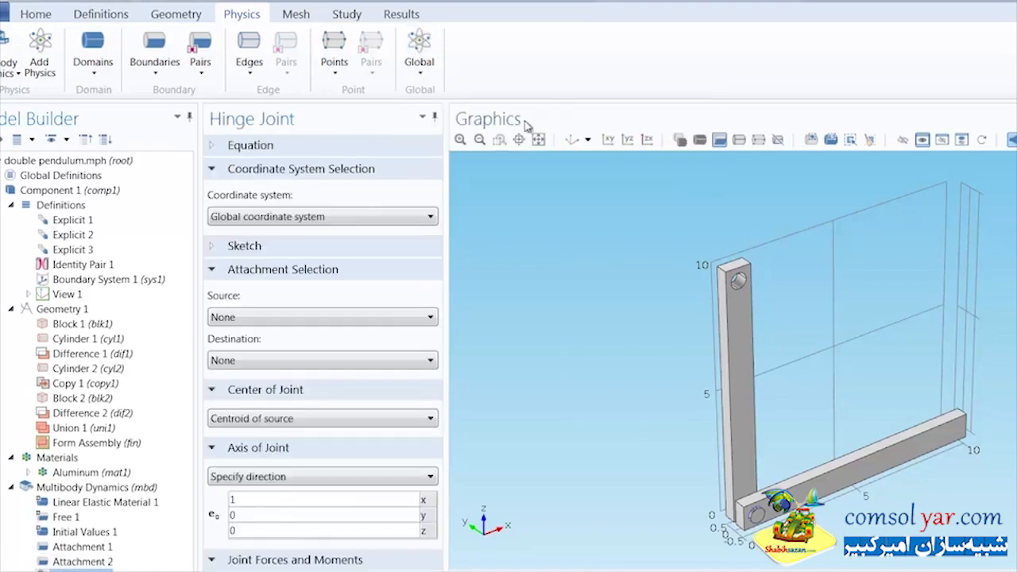
click(301, 249)
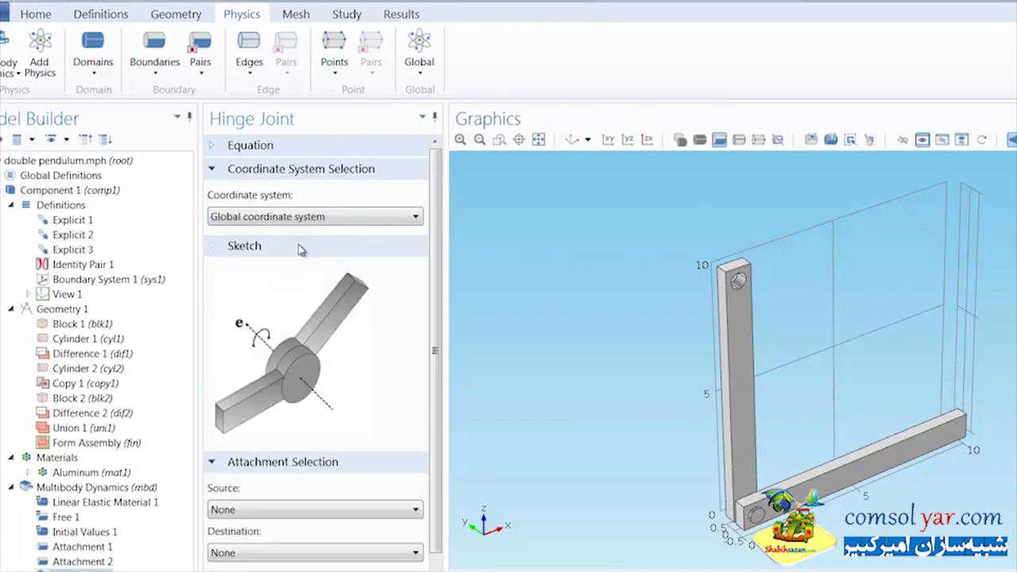
click(301, 248)
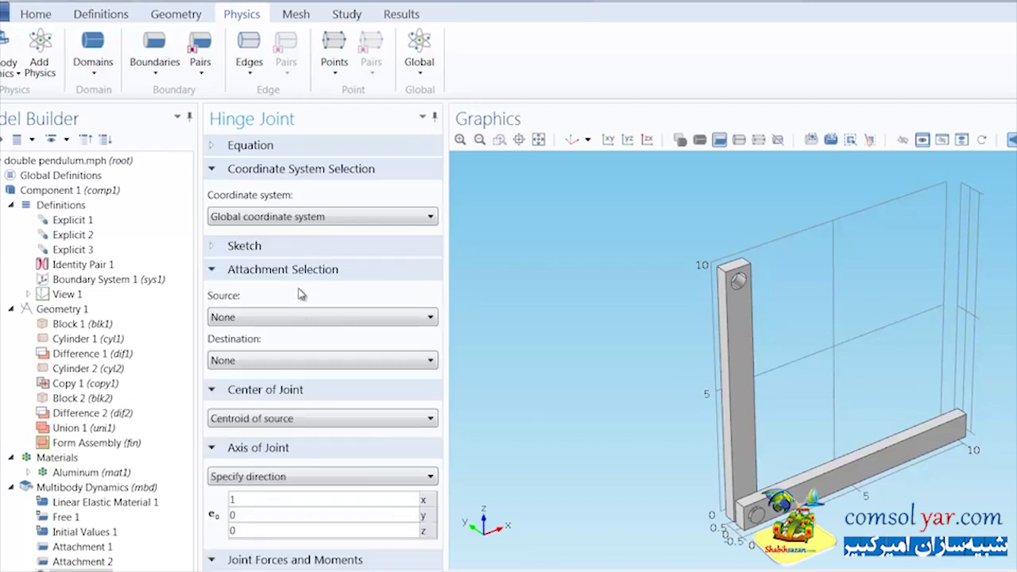
click(302, 317)
click(298, 348)
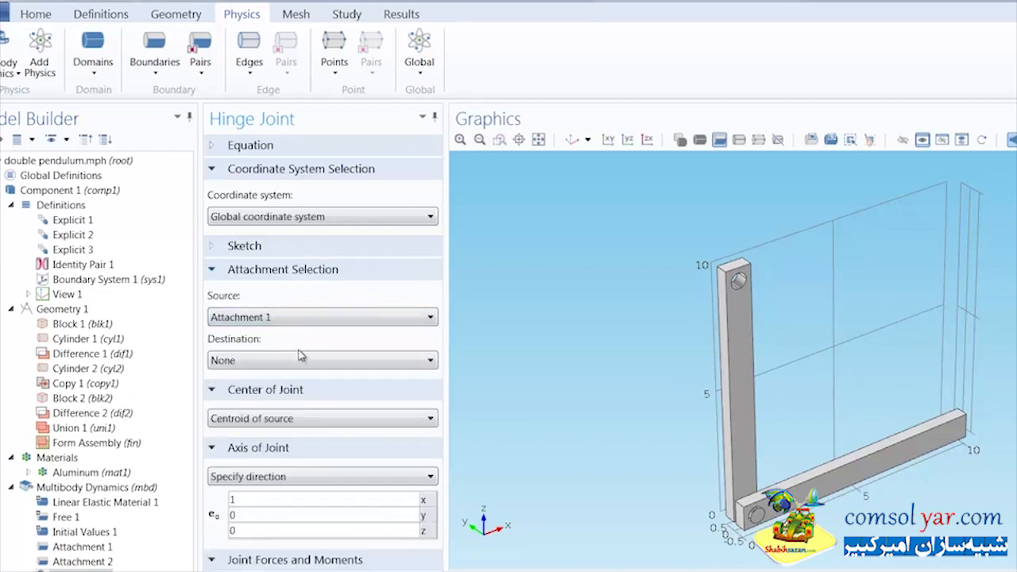
click(298, 360)
click(296, 404)
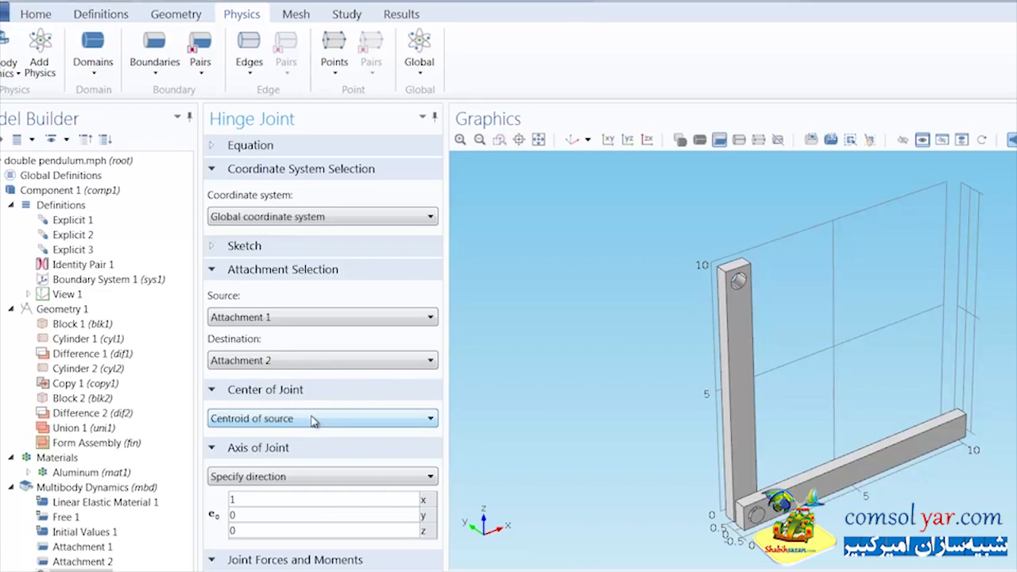
Step: Set the hinge joint's axis direction to x 0, y 1, z 0
click(314, 500)
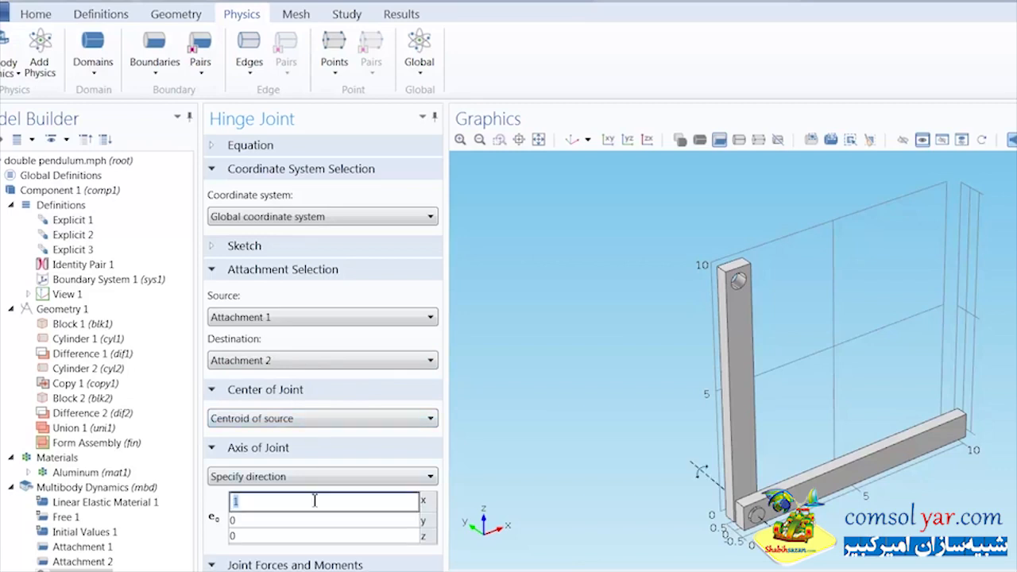
text(0)
click(313, 518)
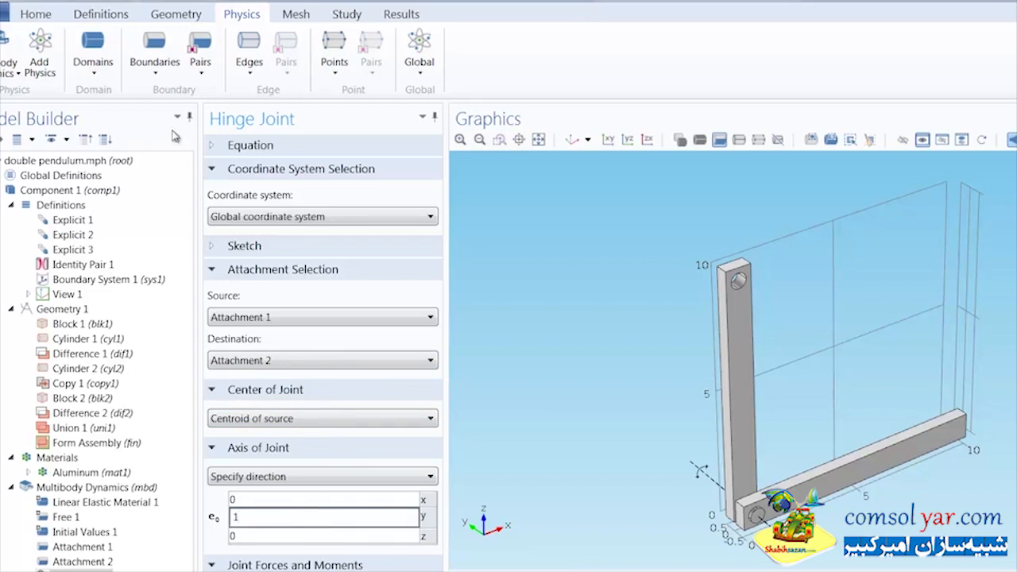
Step: Add a Rigid Connector on the vertical arm's upper hole using the Explicit 3 selection
click(161, 63)
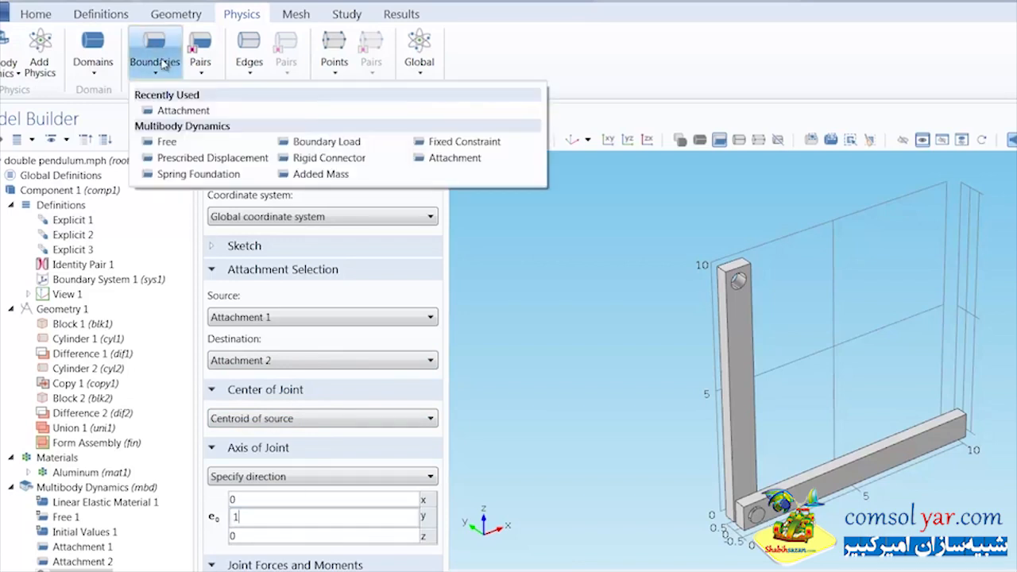
click(304, 157)
click(334, 173)
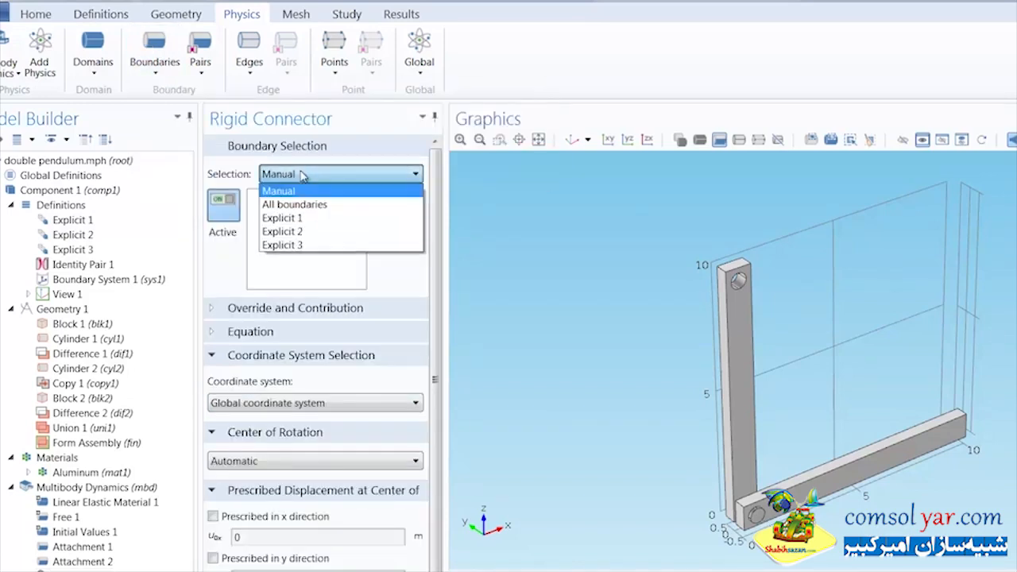
click(310, 248)
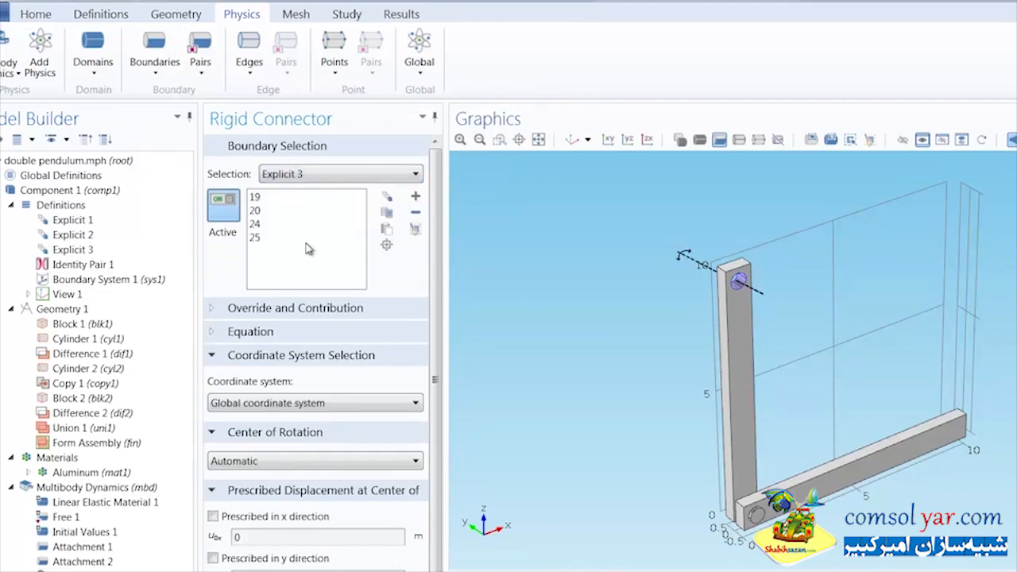
Step: Prescribe zero displacement in the x, y and z directions at the rigid connector's center of rotation
drag(435, 351, 432, 394)
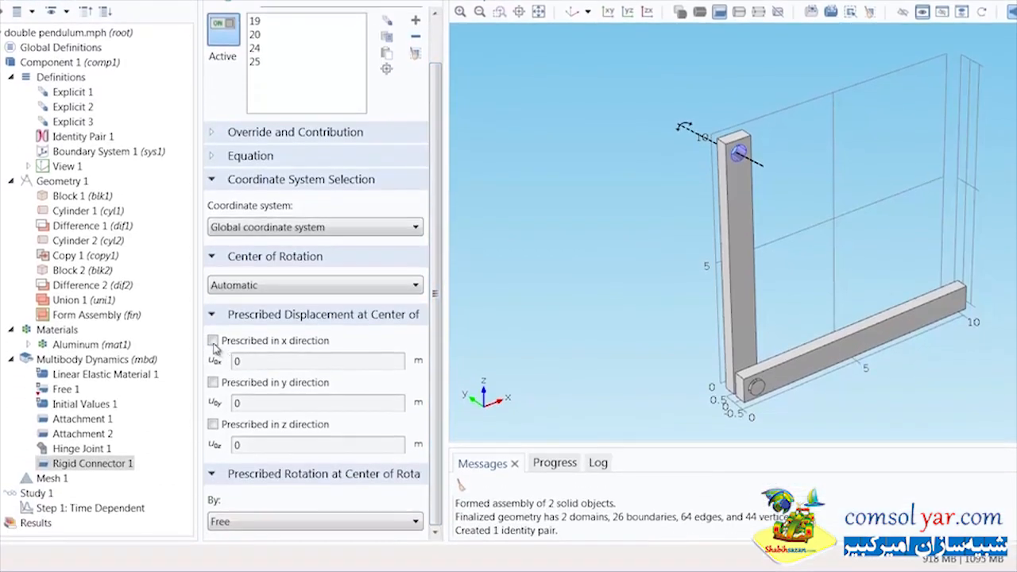
click(212, 417)
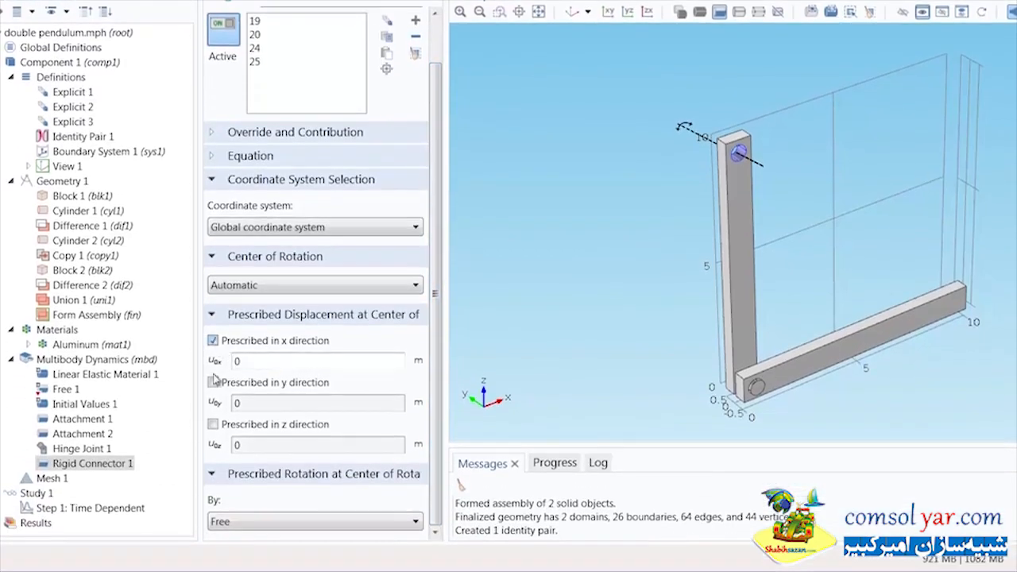
click(212, 382)
click(213, 424)
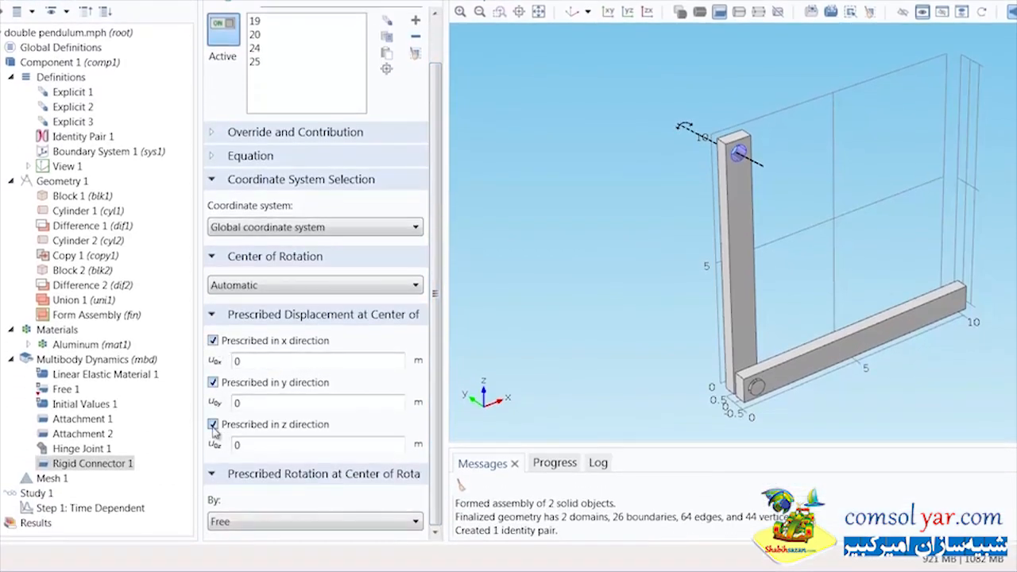
Step: Set the rigid connector's prescribed rotation to Constrained rotation and constrain rotation around the x-axis
click(270, 522)
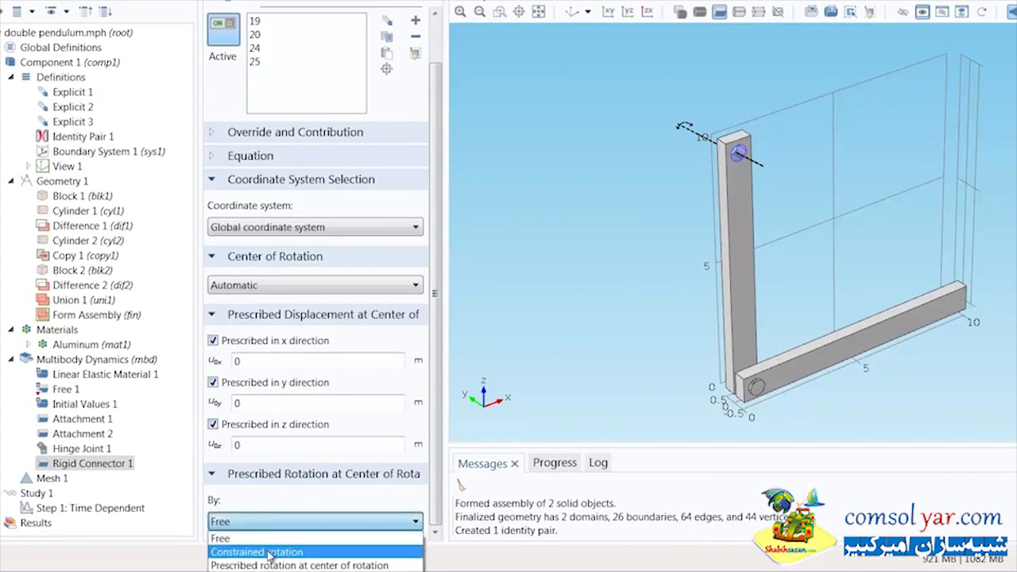
click(270, 554)
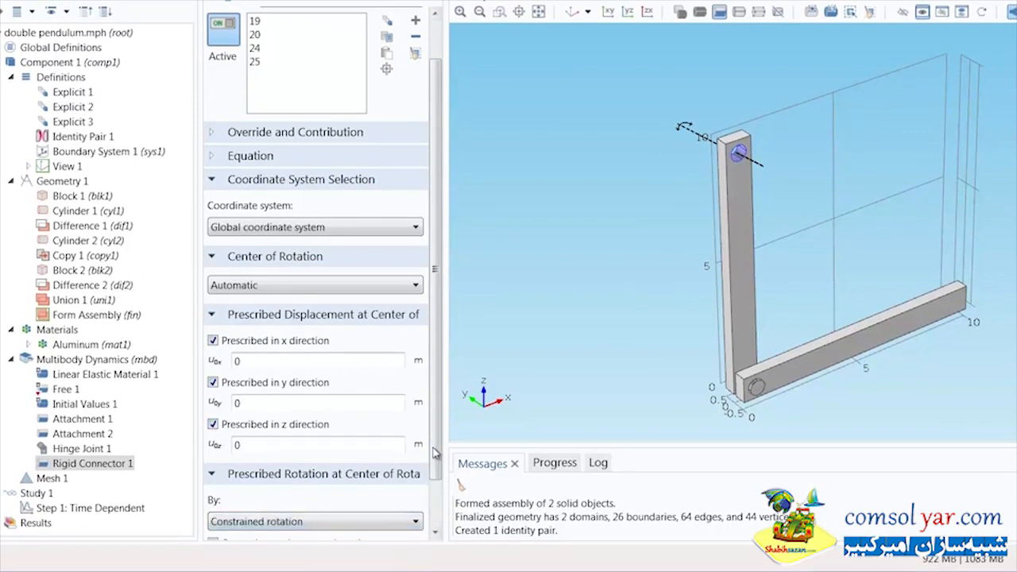
drag(437, 459, 435, 517)
click(212, 486)
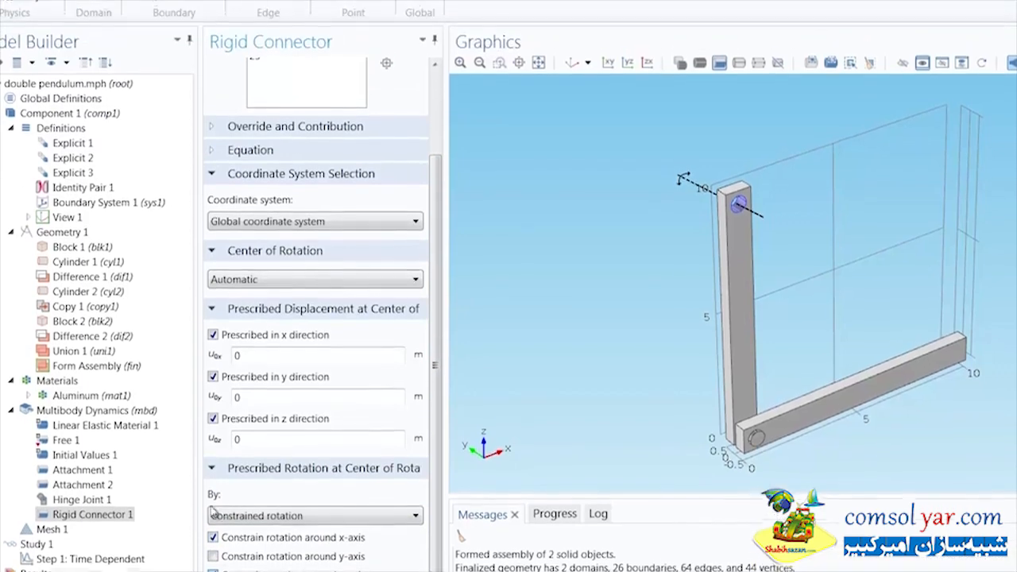
Step: Add a Gravity domain feature and apply it to all domains
click(93, 57)
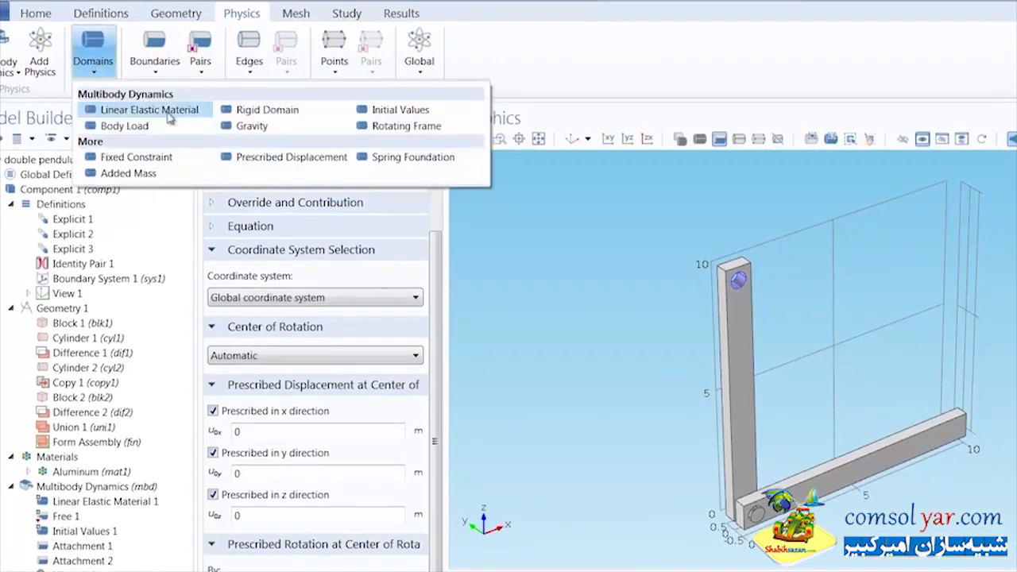
click(252, 126)
click(274, 173)
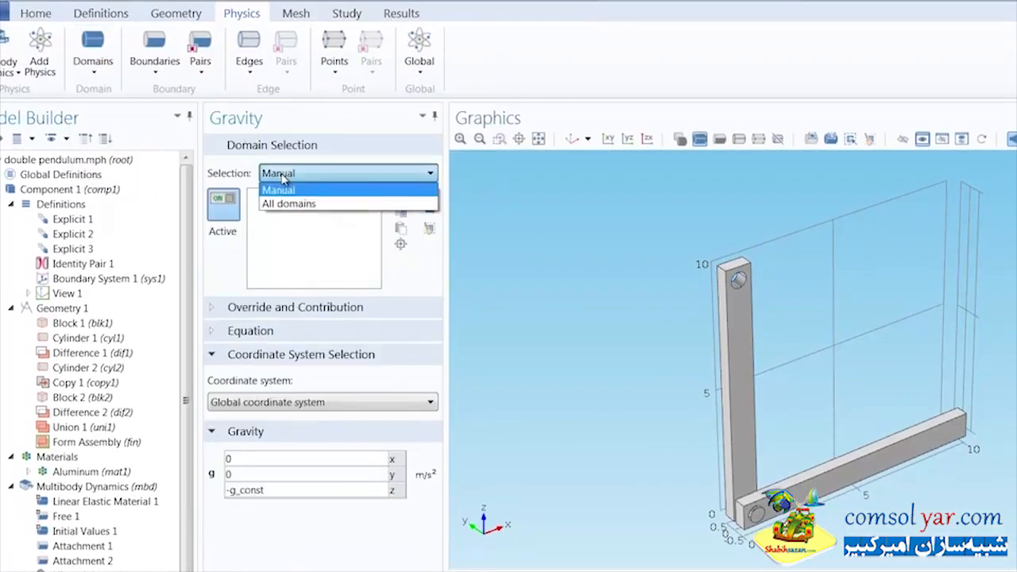
click(284, 202)
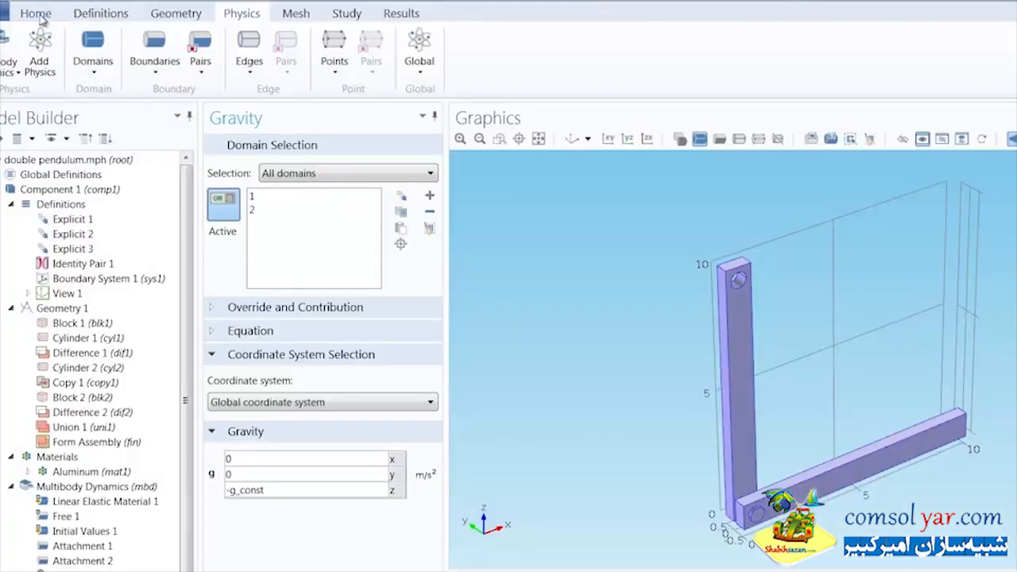
Step: Build the physics-controlled mesh for the double pendulum geometry
click(40, 17)
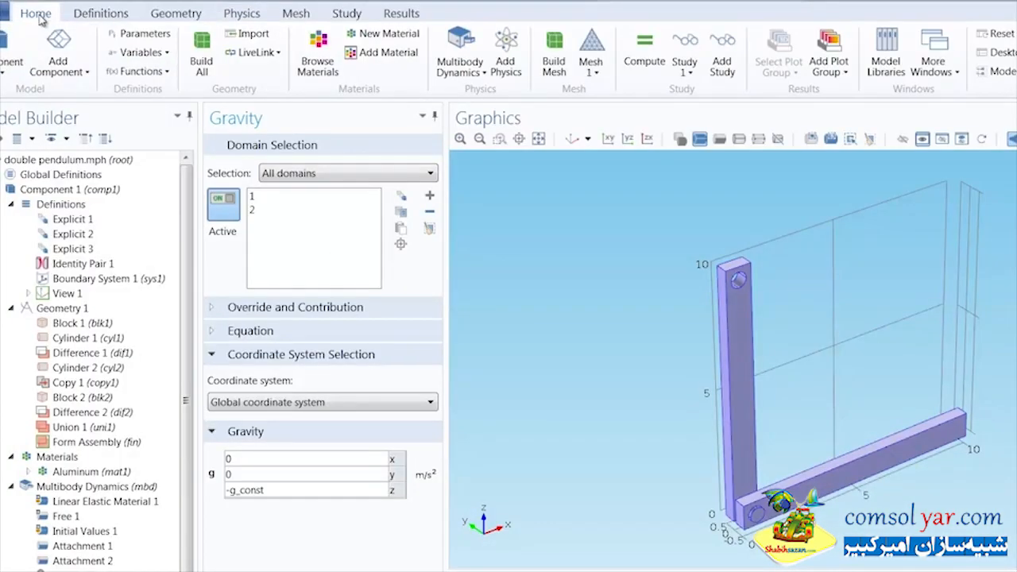
click(555, 57)
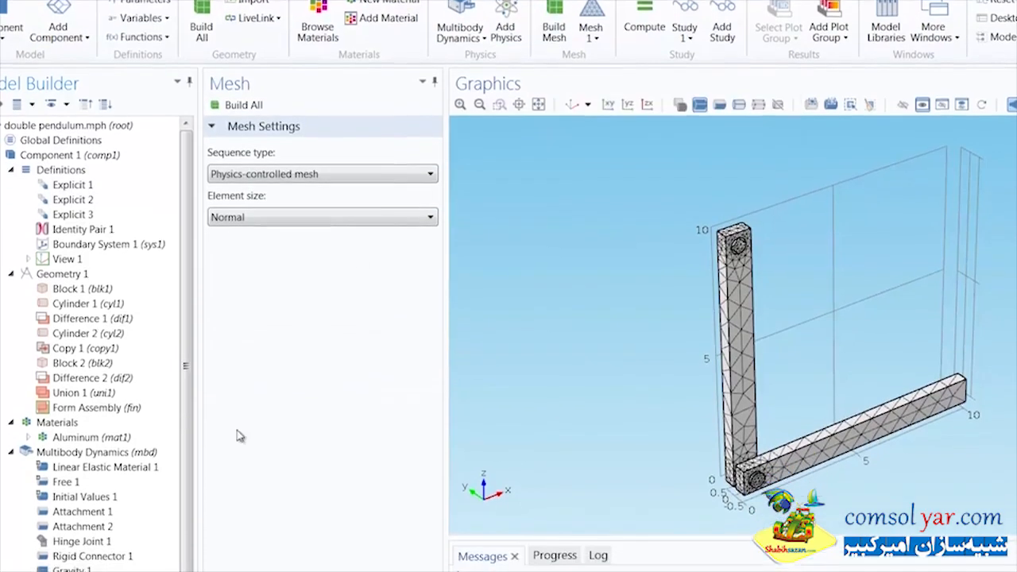
Step: Set the Time Dependent study step's times to range(0,0.025,20) s and compute the study
click(135, 552)
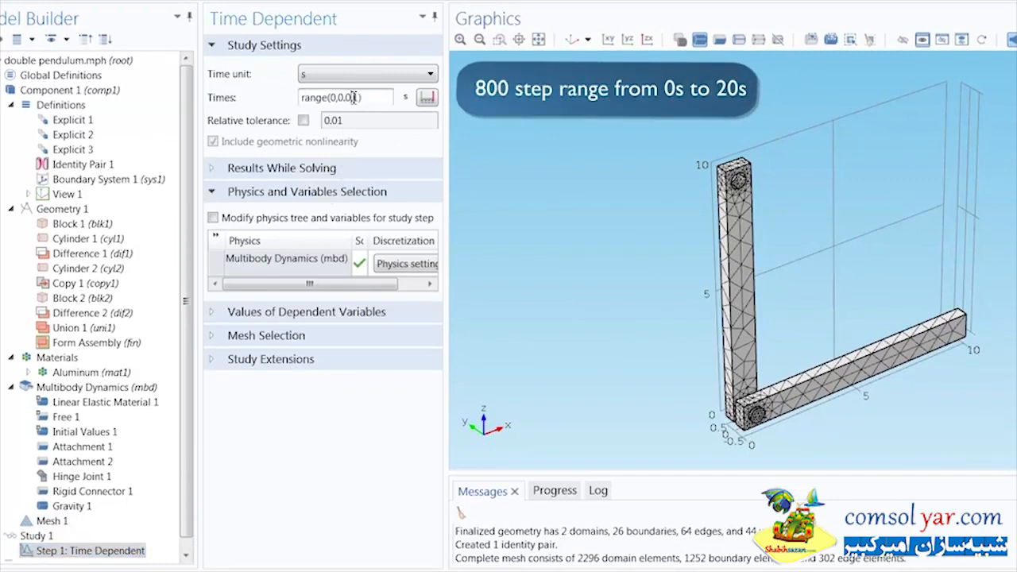
text(25,20)
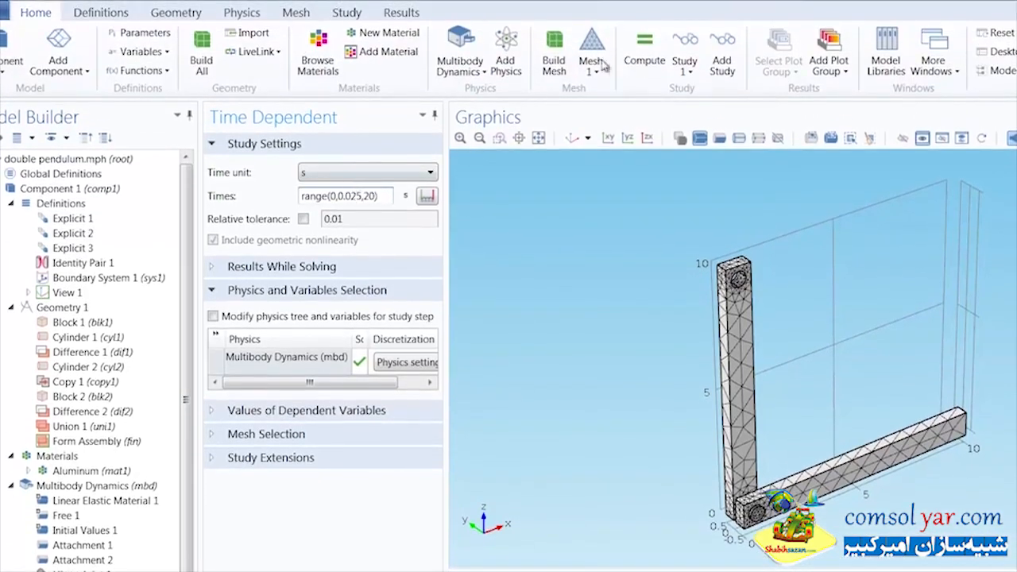
click(644, 45)
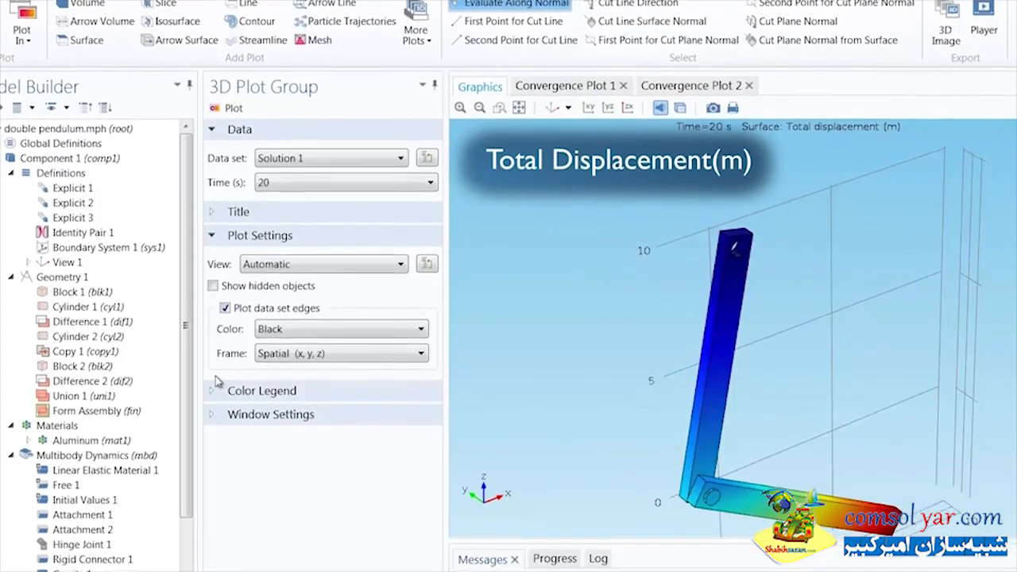
Step: Display the Velocity (mbd) plot group for the solution at 20 s
drag(188, 413, 185, 524)
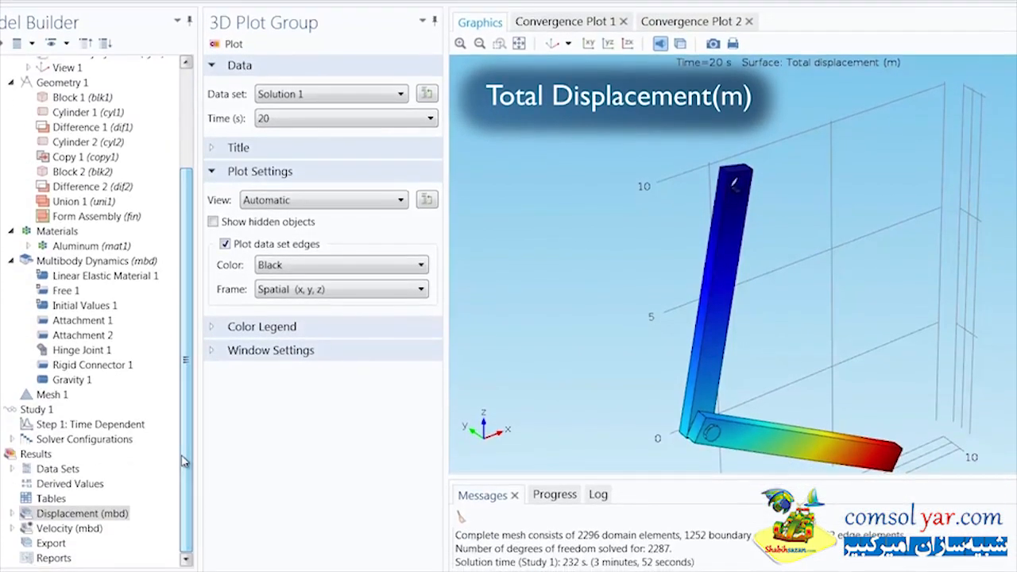
click(78, 528)
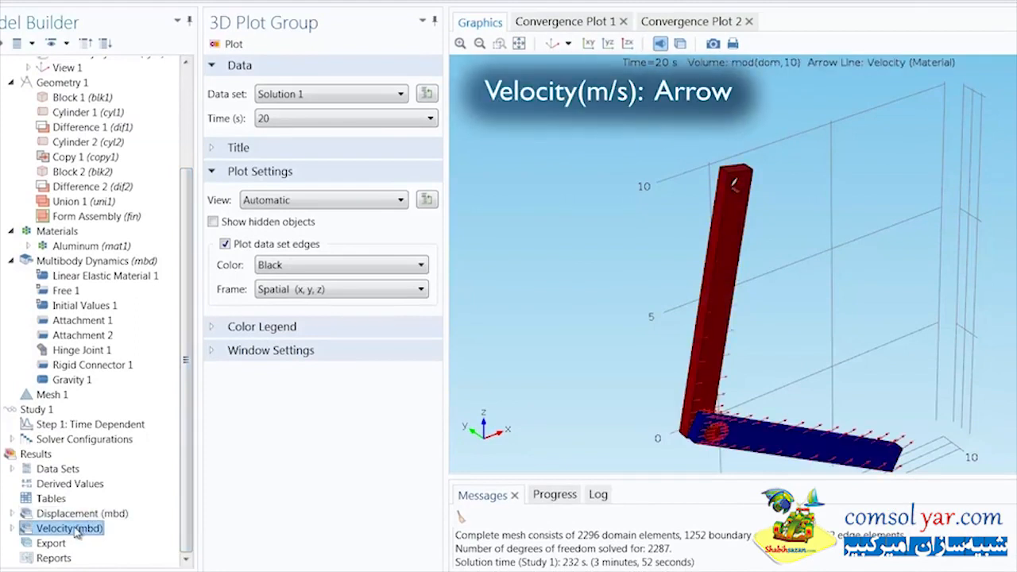
click(362, 118)
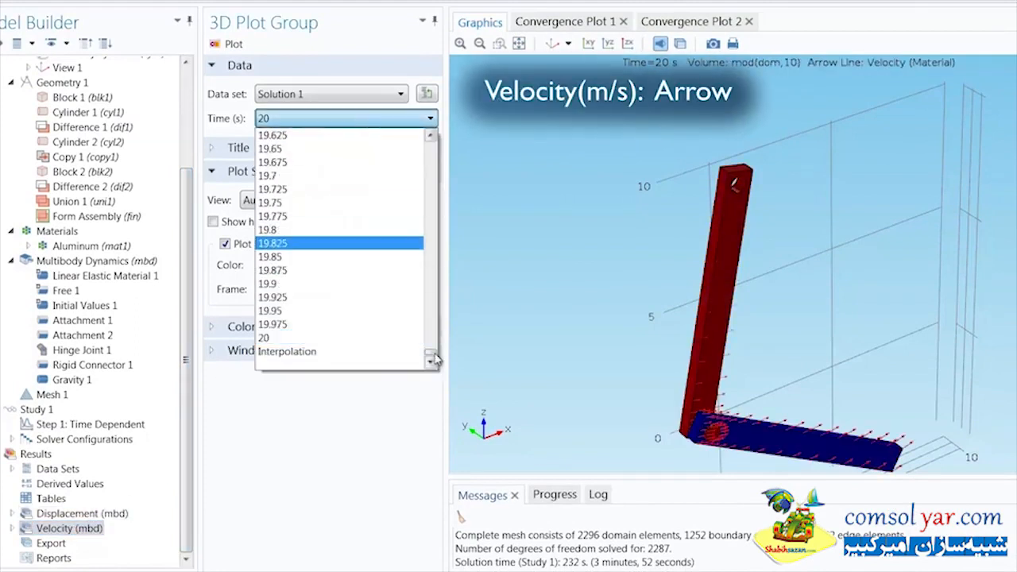
mouse_move(434, 354)
mouse_down()
mouse_move(431, 147)
mouse_move(432, 355)
mouse_up()
click(396, 340)
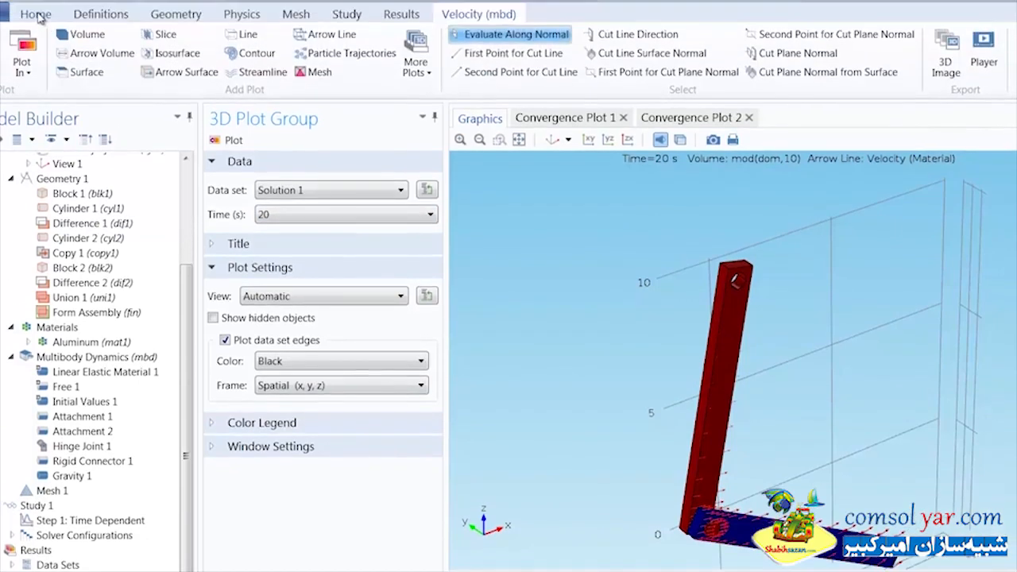
Step: Add a 1D plot group containing a Global plot
click(37, 14)
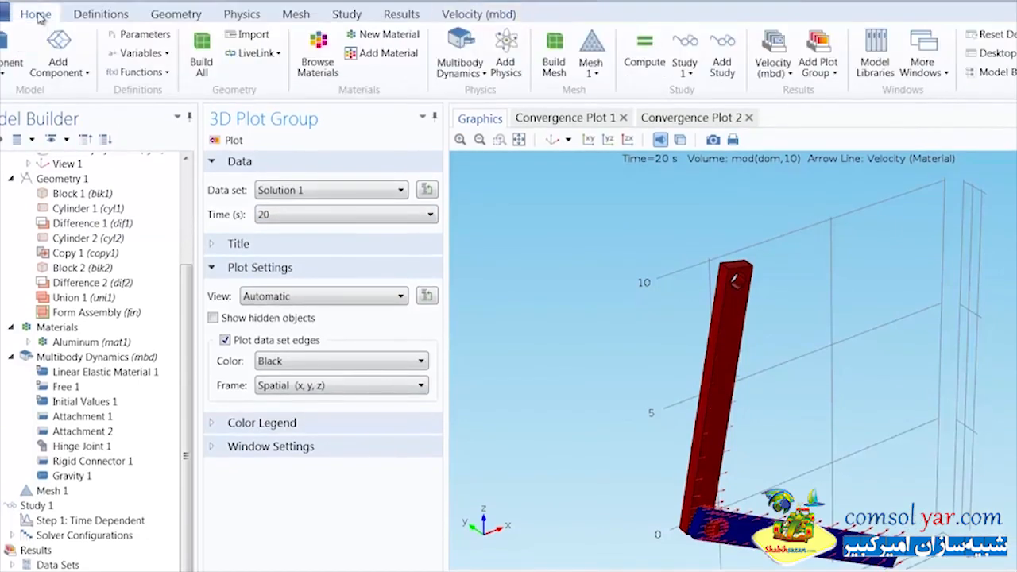
click(808, 60)
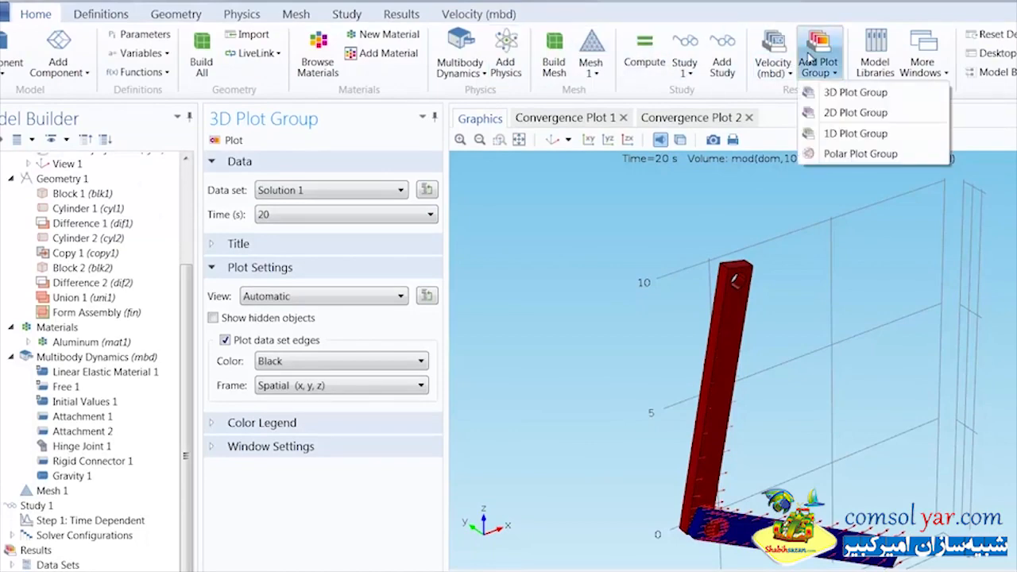
click(836, 133)
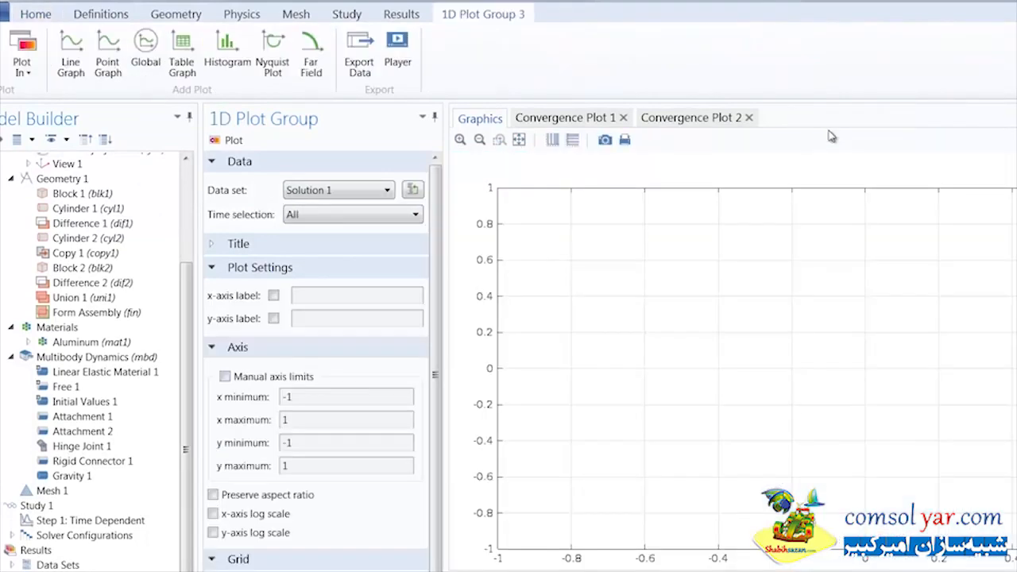
click(146, 52)
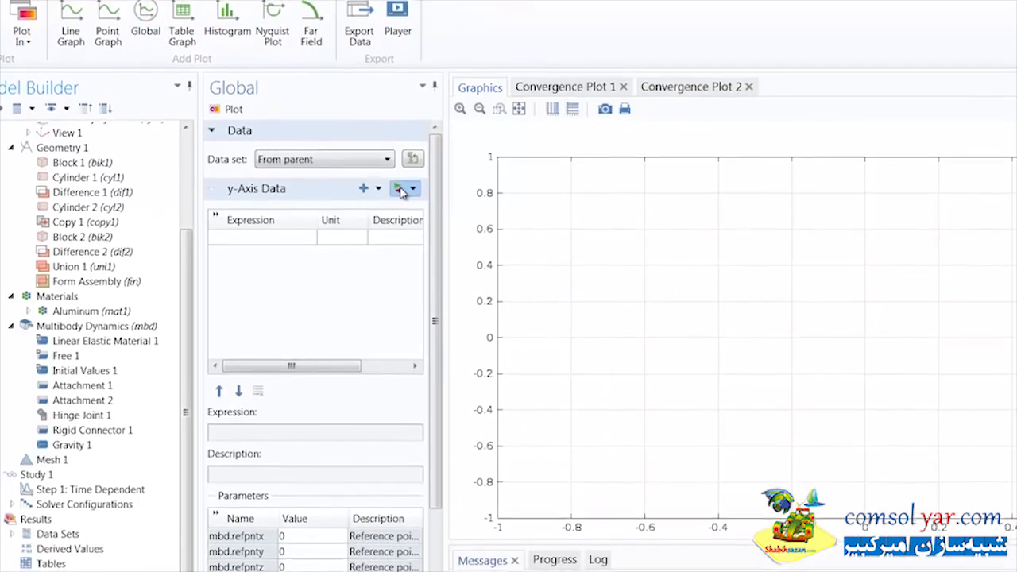
Step: Add Hinge Joint 1's joint force x component, mbd.hgj1.Fx, as the Global plot's y-axis expression
click(400, 219)
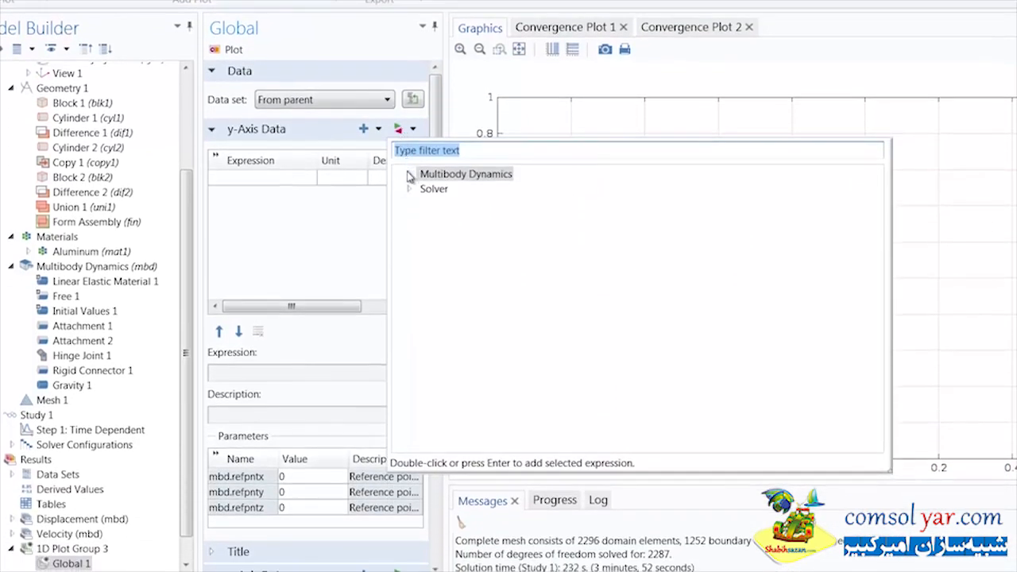
click(409, 176)
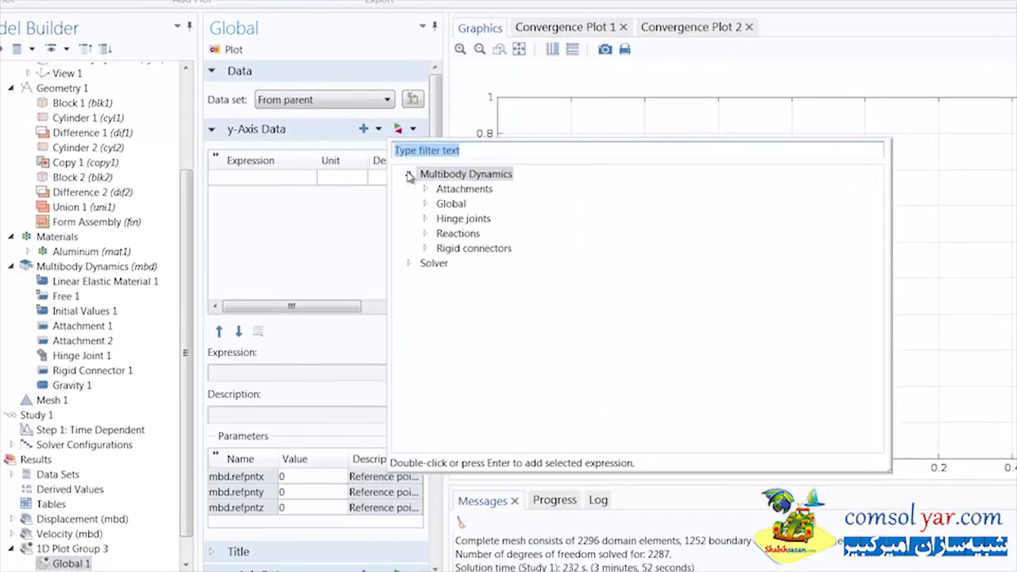
click(425, 218)
click(441, 233)
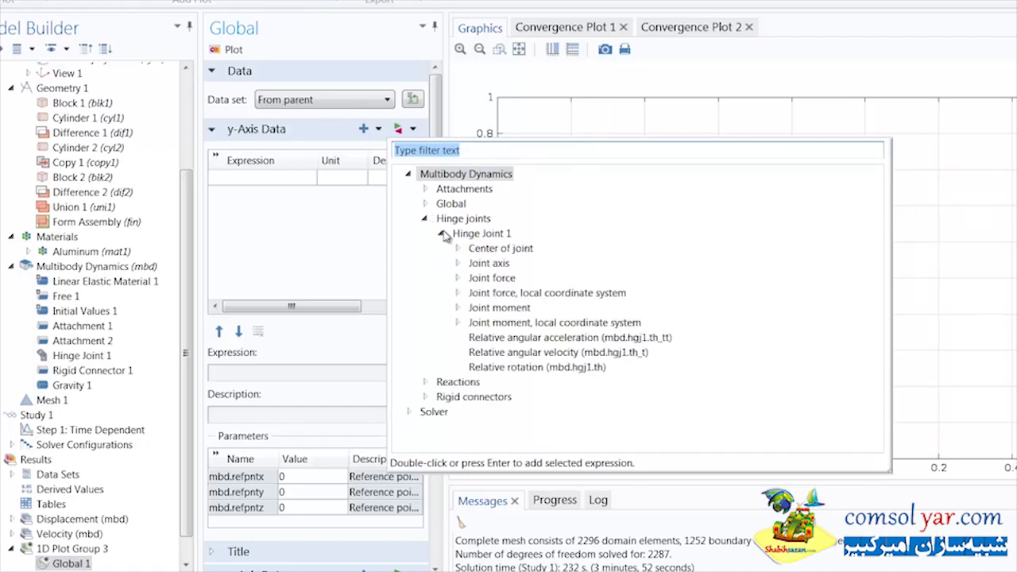
click(458, 278)
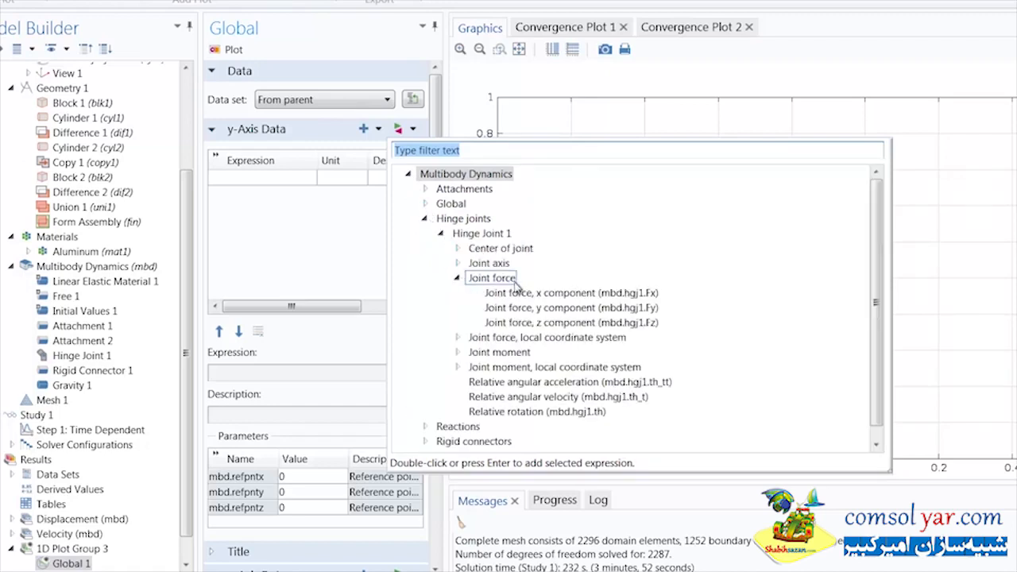
double_click(536, 294)
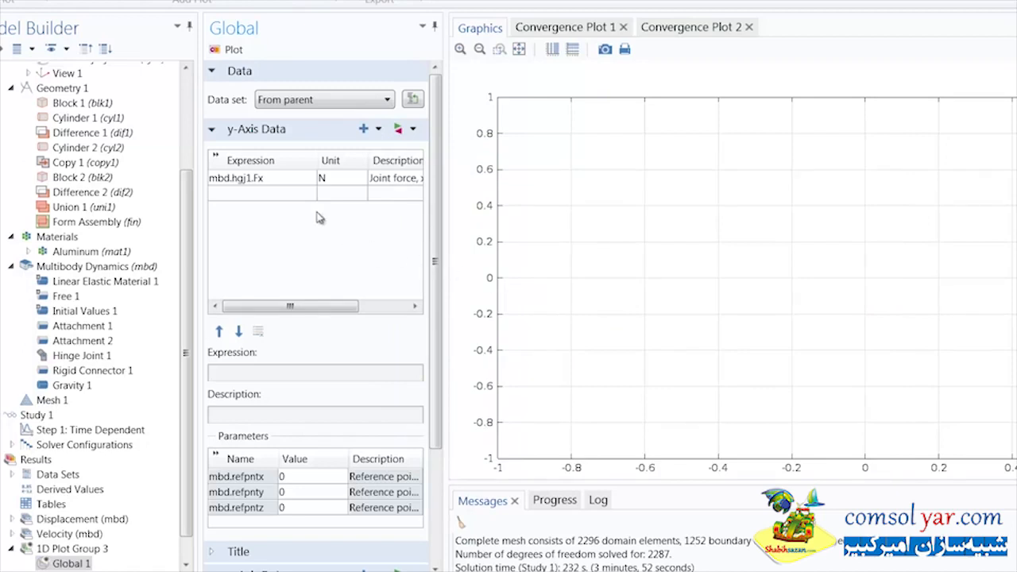
Step: Add the y-axis expressions mbd.hgj1.Fy and mbd.hgj1.Fz and plot the three joint force components
double_click(289, 181)
key(ctrl+c)
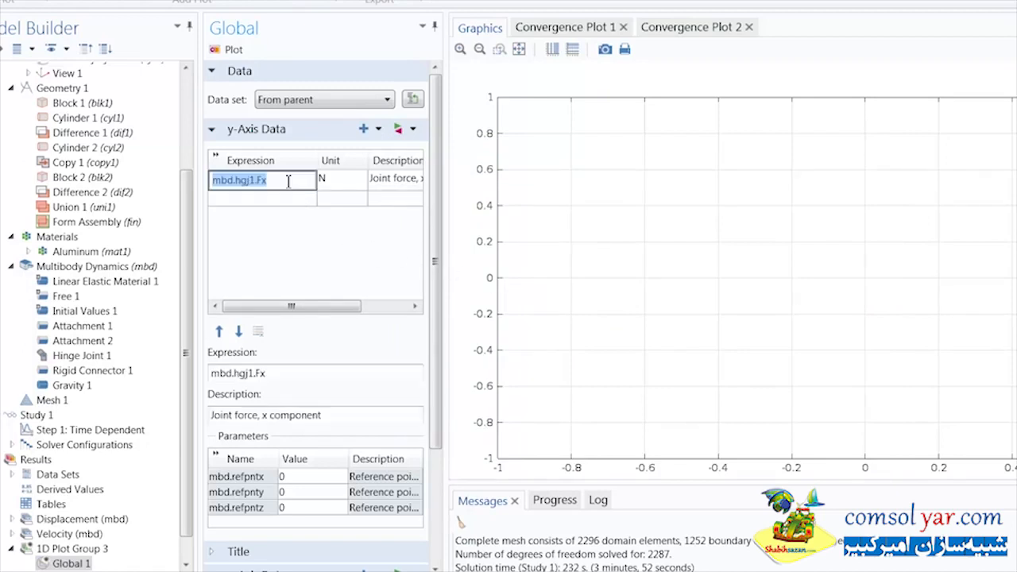
click(281, 197)
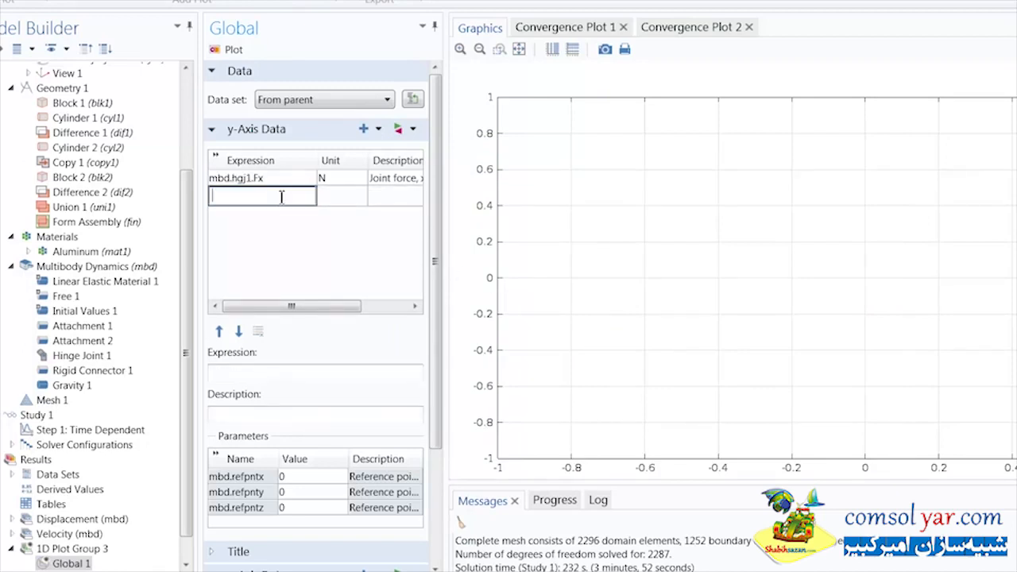
key(ctrl+v)
click(278, 220)
click(279, 211)
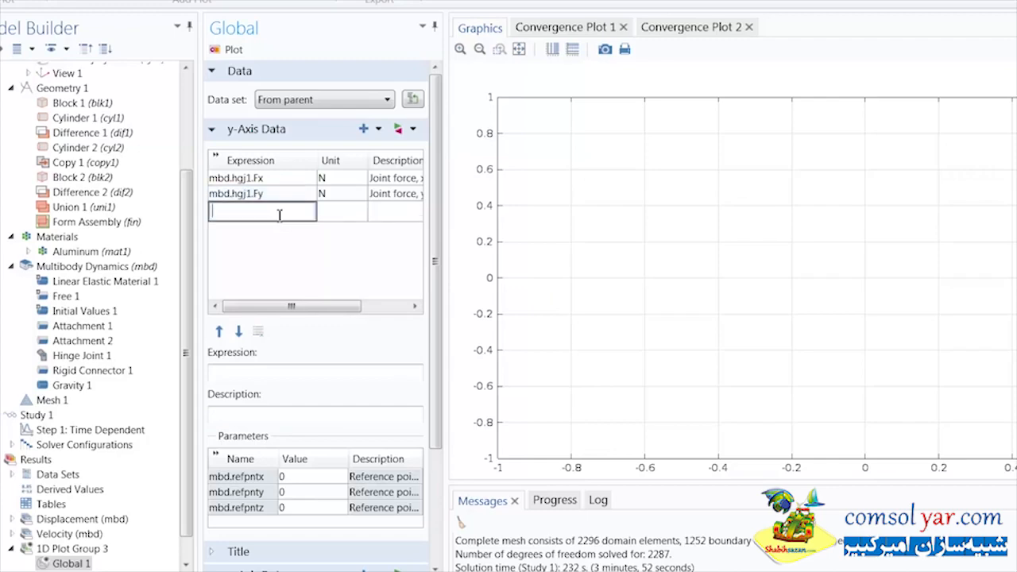
key(ctrl+v)
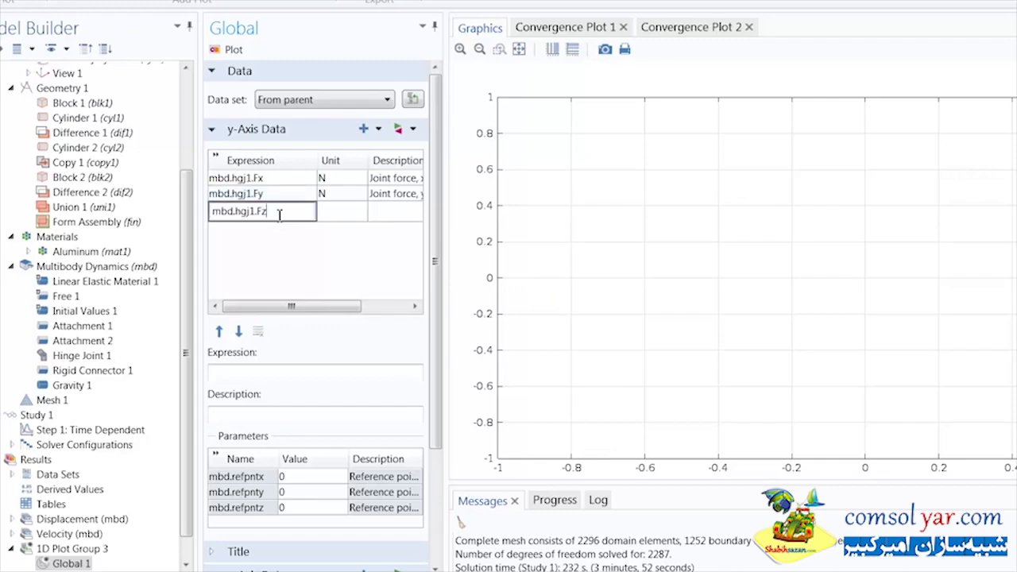
click(16, 61)
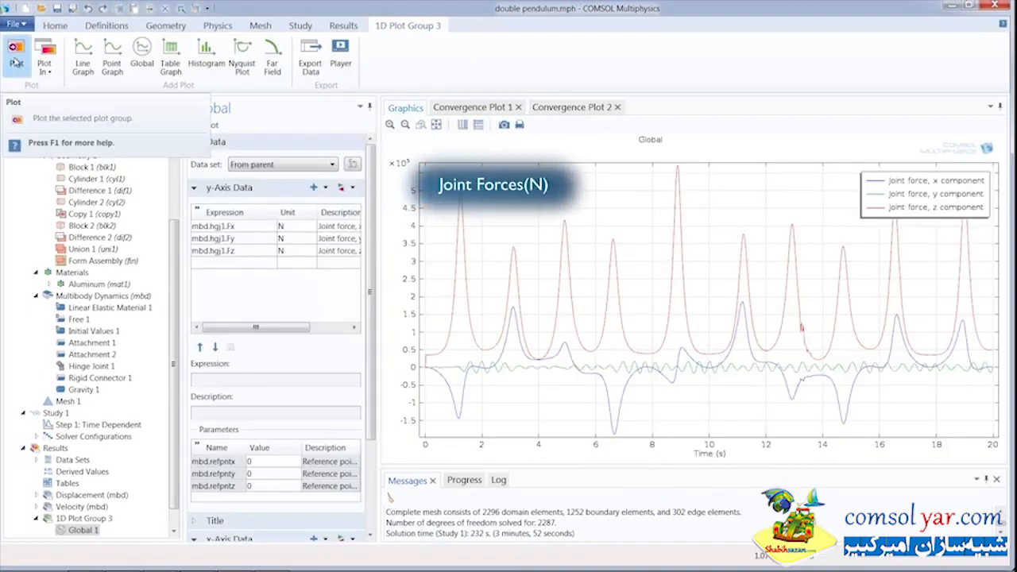
Step: Add another 1D plot group containing a Point Graph
click(57, 26)
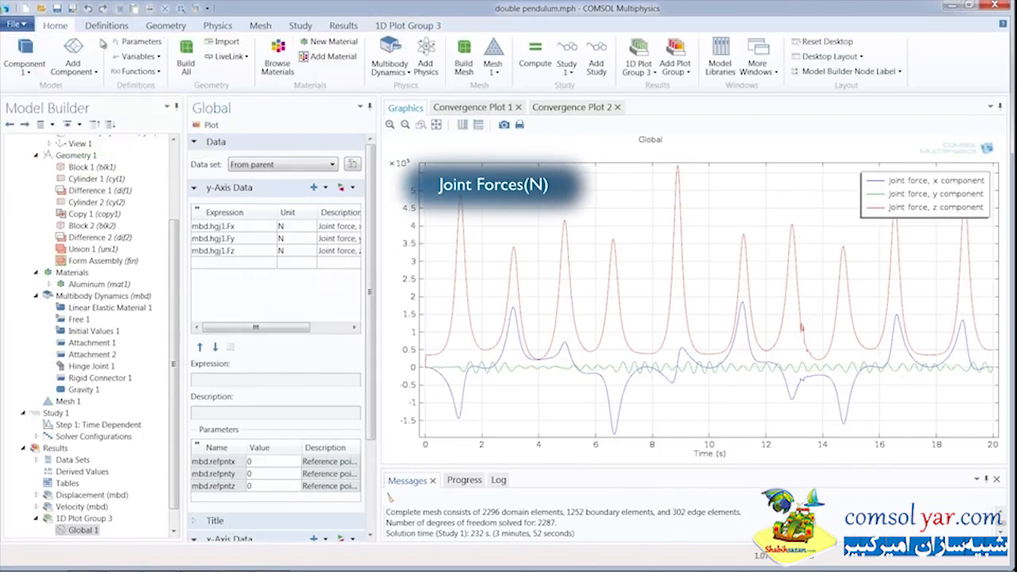
click(675, 65)
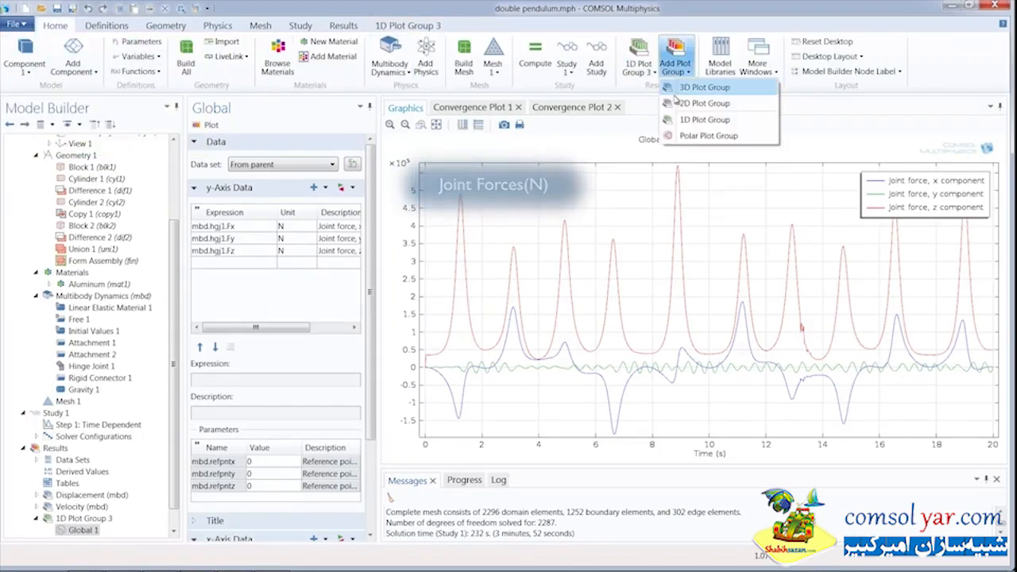
click(679, 120)
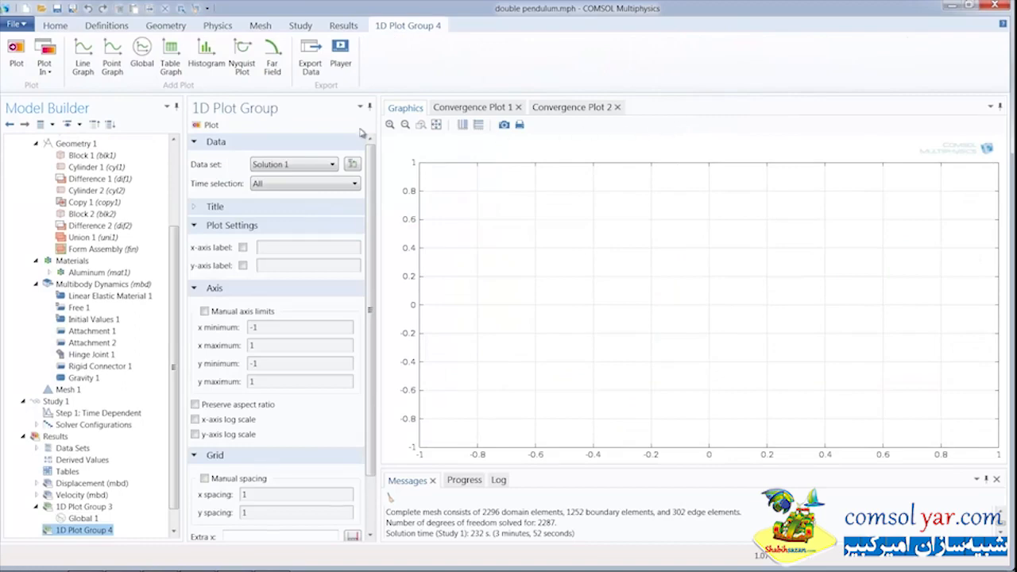
click(112, 64)
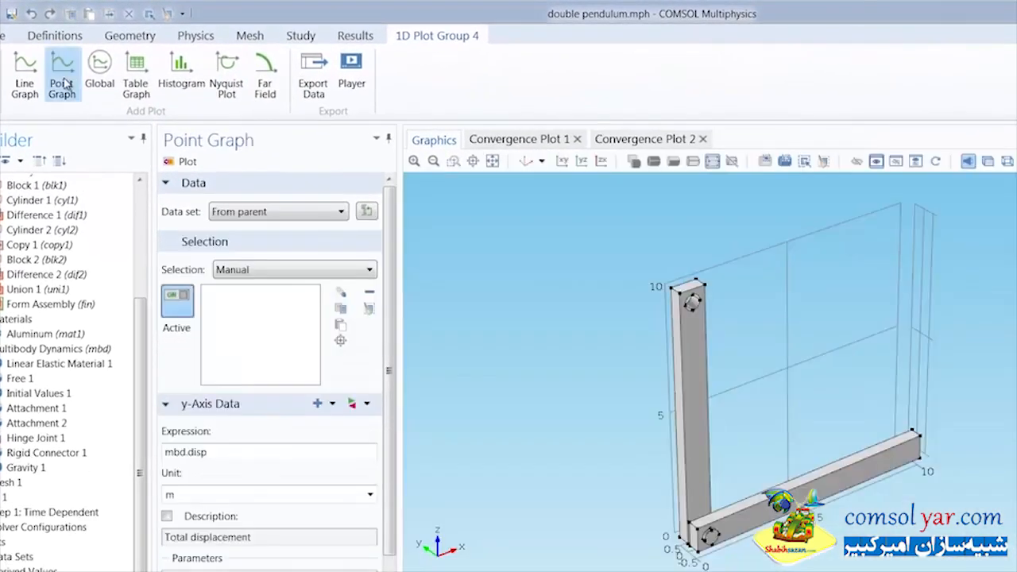
Step: Select the upper corner point at the horizontal arm's free end and set the y-axis expression to z
click(915, 434)
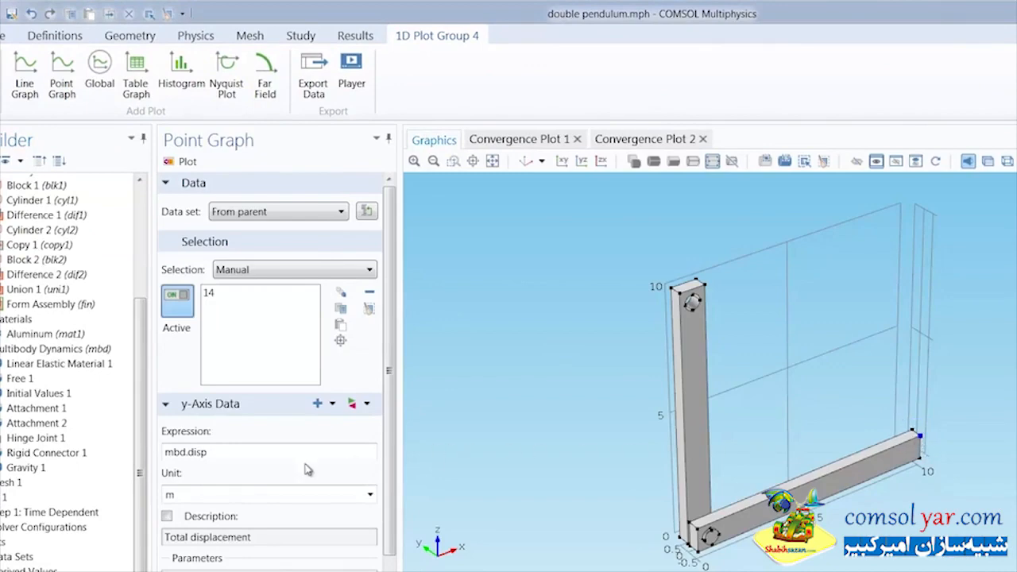
drag(229, 455, 162, 460)
text(z)
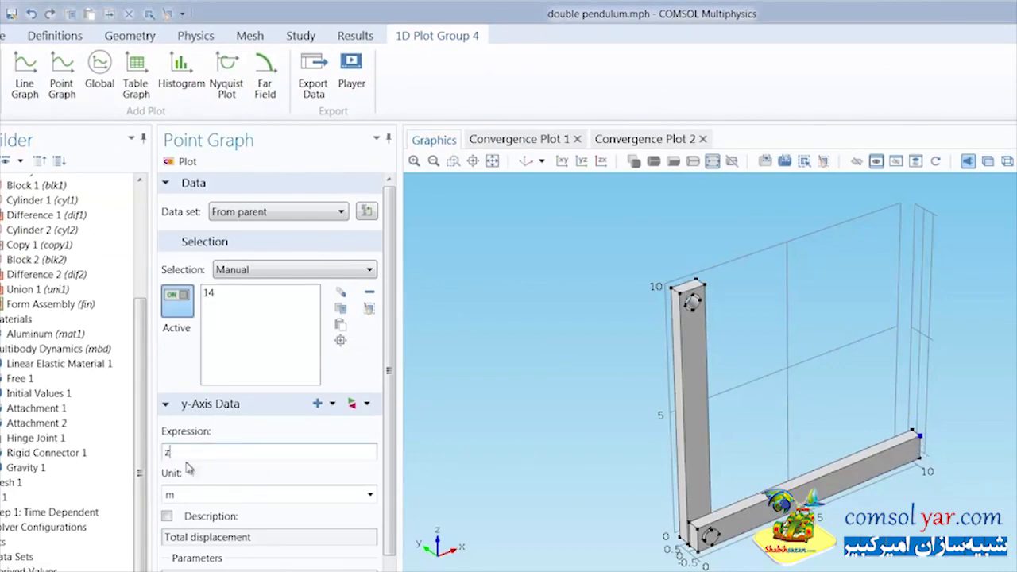
Step: Set the Point Graph's x-axis parameter to Expression and enter x as the expression
scroll(389, 452, down, 4)
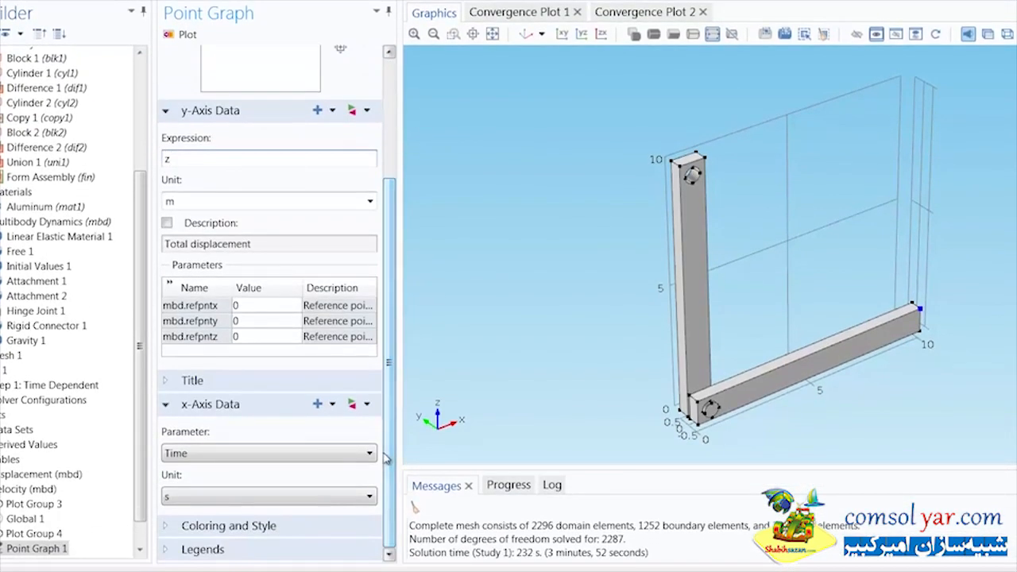
click(290, 456)
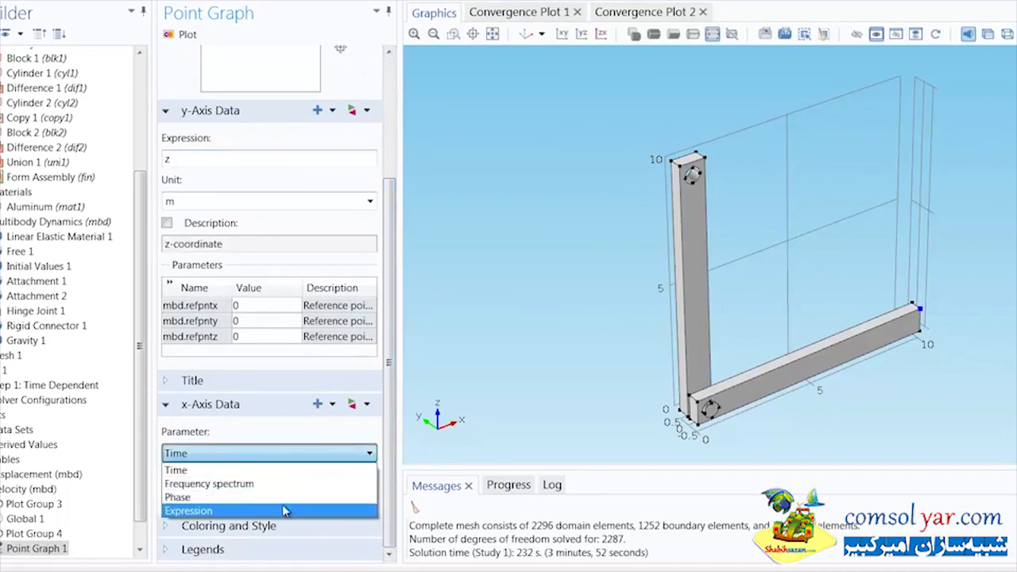
click(286, 510)
double_click(175, 495)
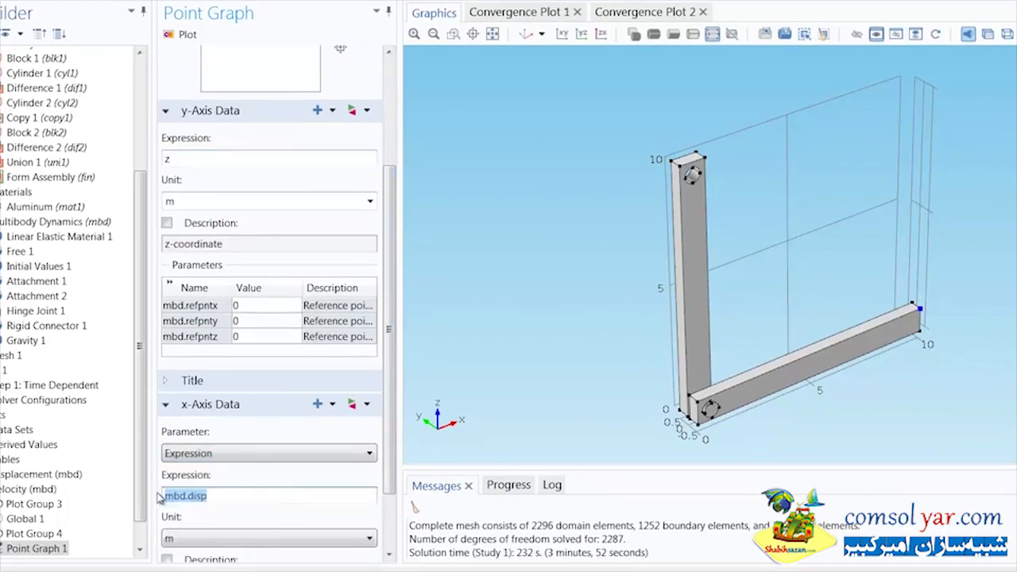
text(x)
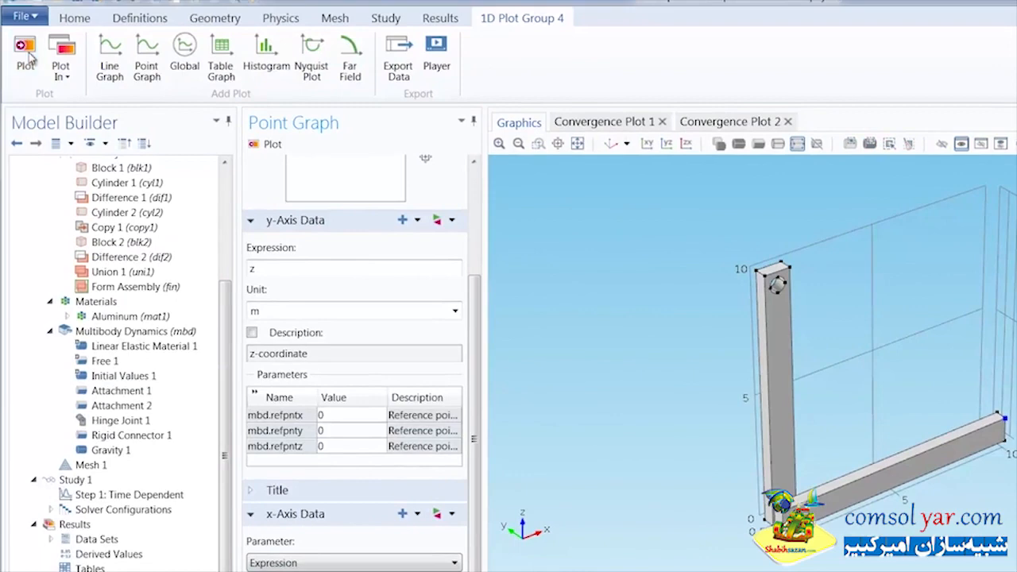
Step: Plot the arm tip's z-coordinate against its x-coordinate and animate the graph with a Player
click(29, 54)
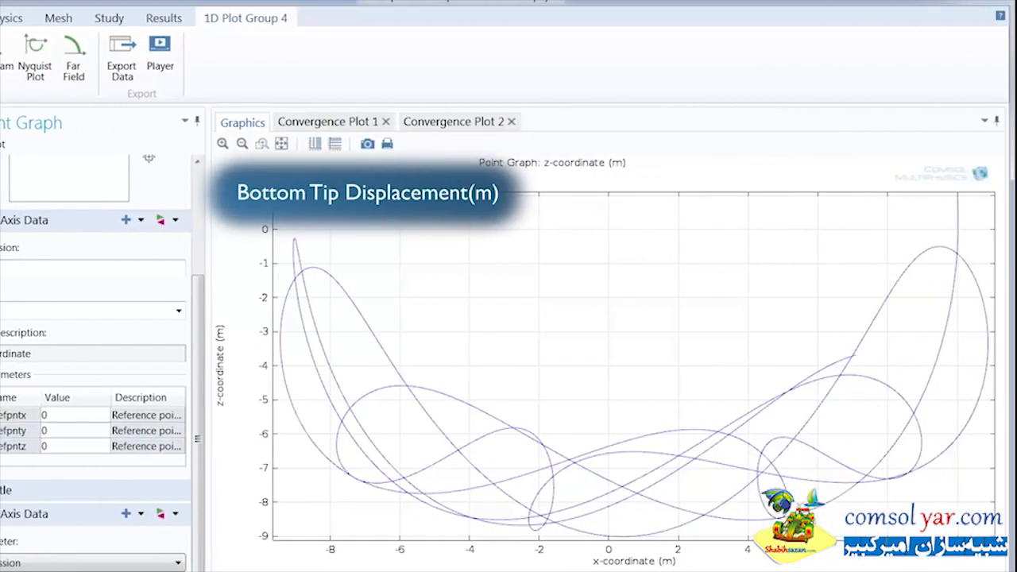
click(161, 55)
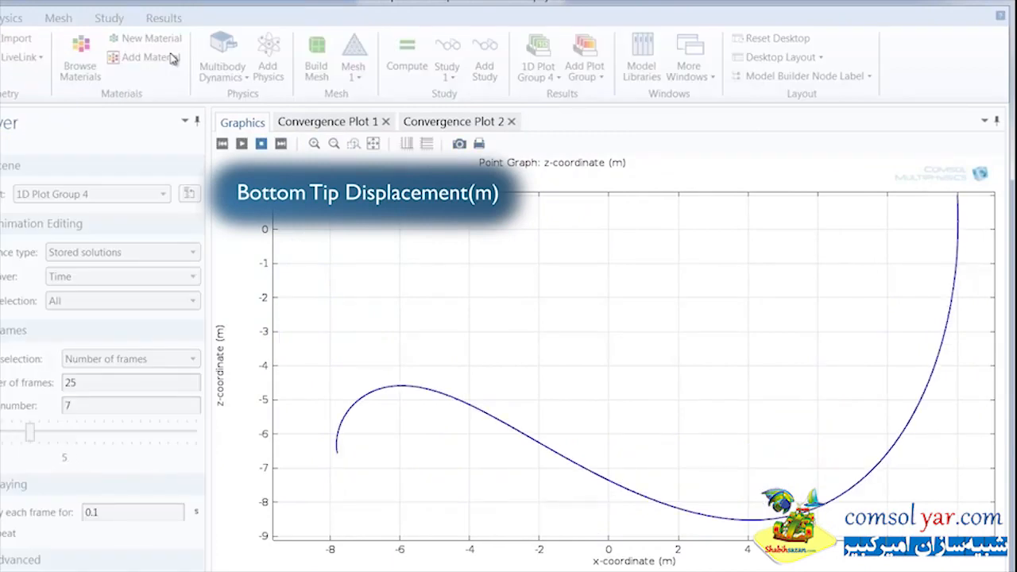